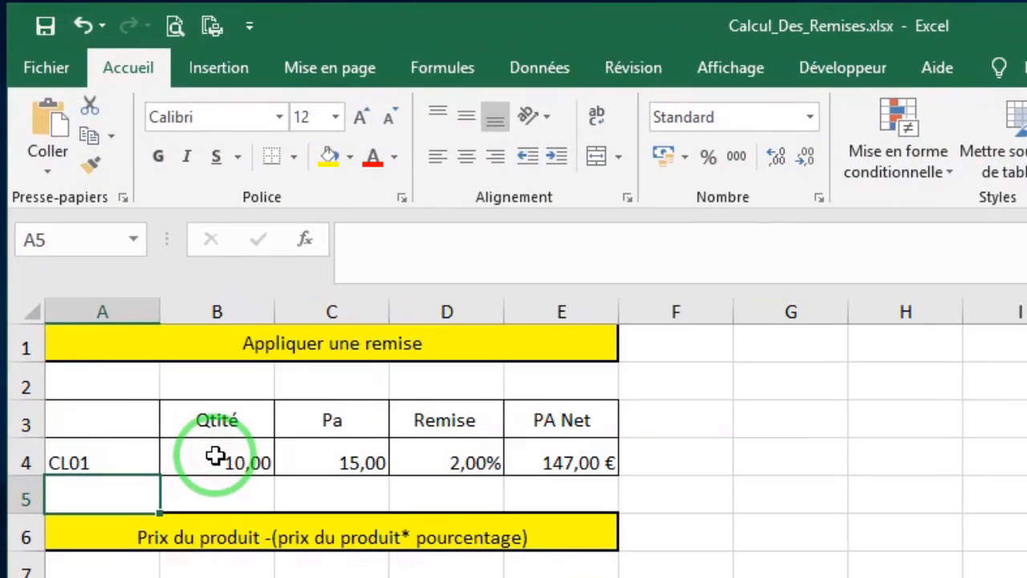
# - Inspect the quantity, Pa, Remise and PA Net cells of the example row, B4 to E4
pyautogui.click(133, 281)
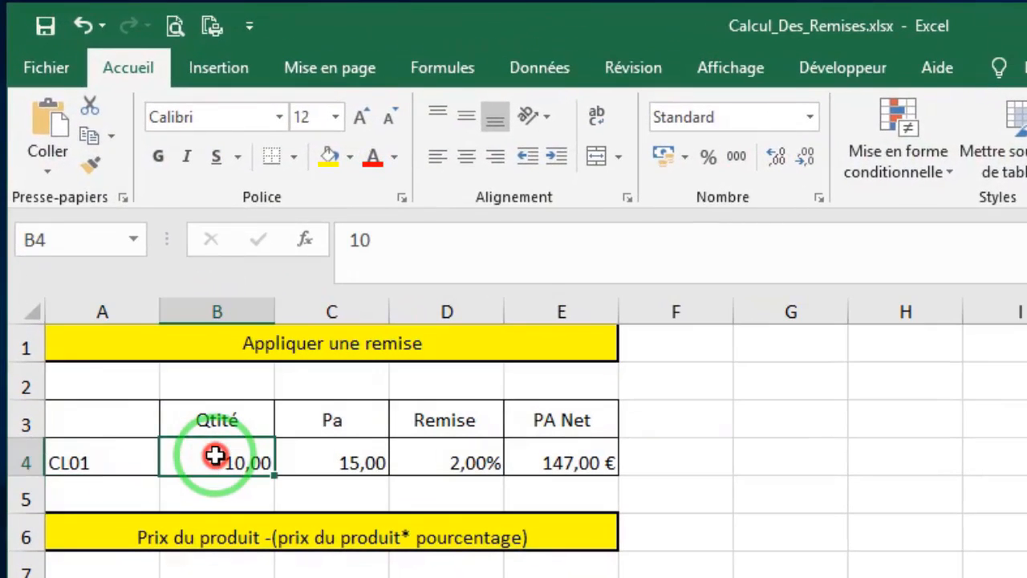
pyautogui.click(321, 457)
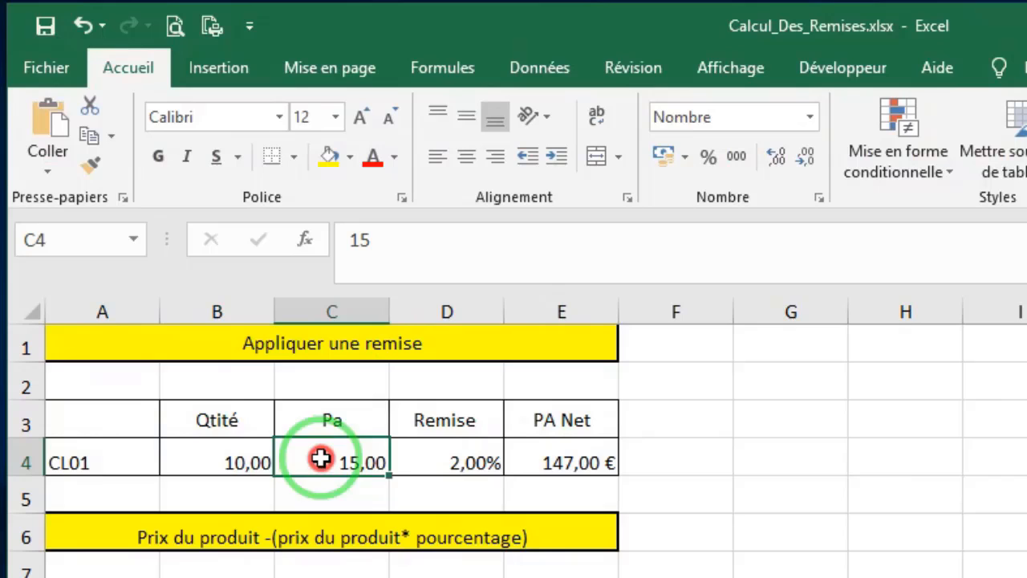
pyautogui.click(450, 459)
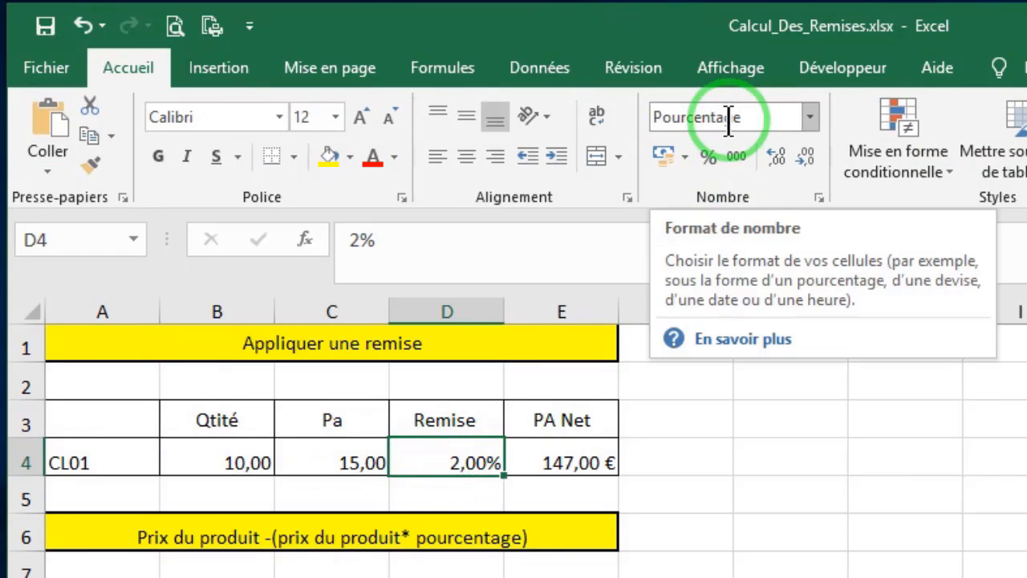
pyautogui.click(577, 458)
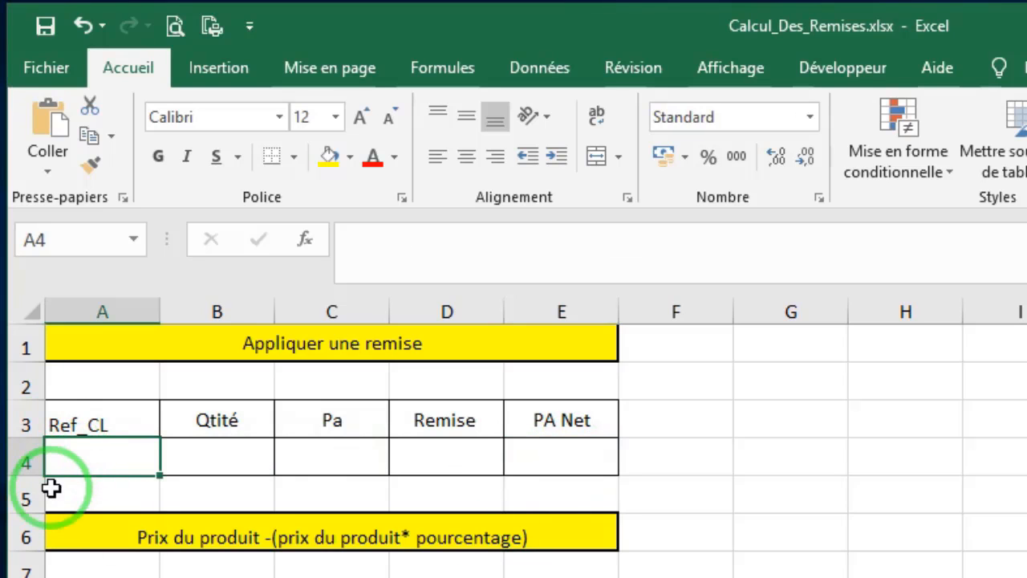
# - Enter the client reference code in A4 under Ref_CL
pyautogui.write('Cl')
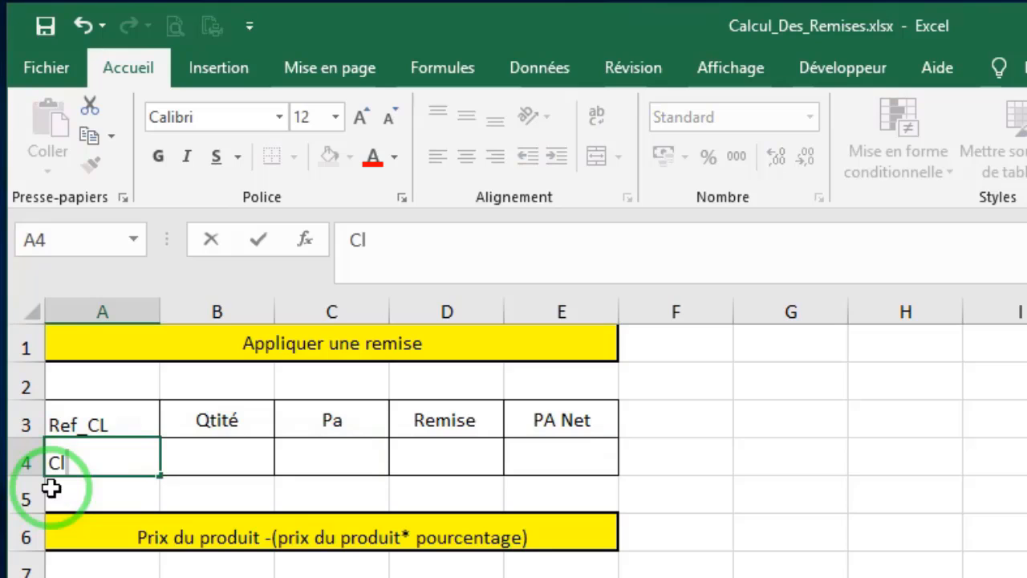
pyautogui.press('BackSpace')
pyautogui.write('L001')
pyautogui.press('Return')
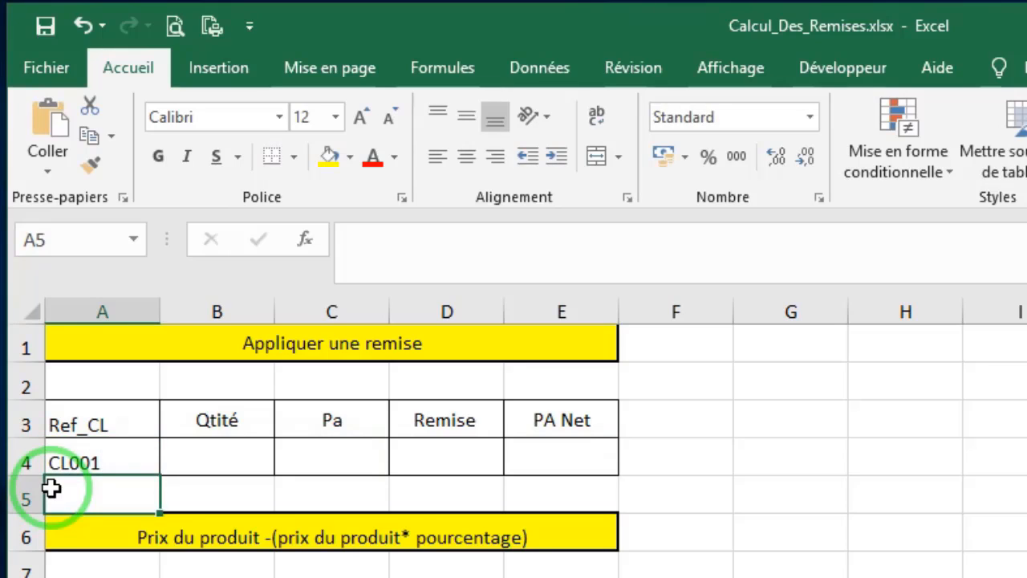
# - Fill row 4 with a Qtité of 10, a Pa of 15 and a Remise of 5%
pyautogui.click(205, 455)
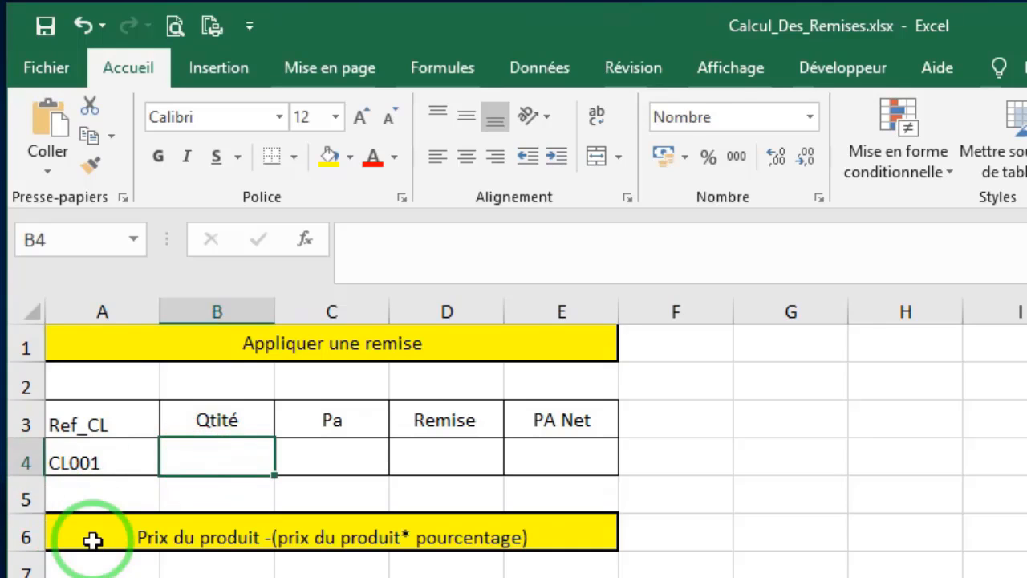
pyautogui.write('10')
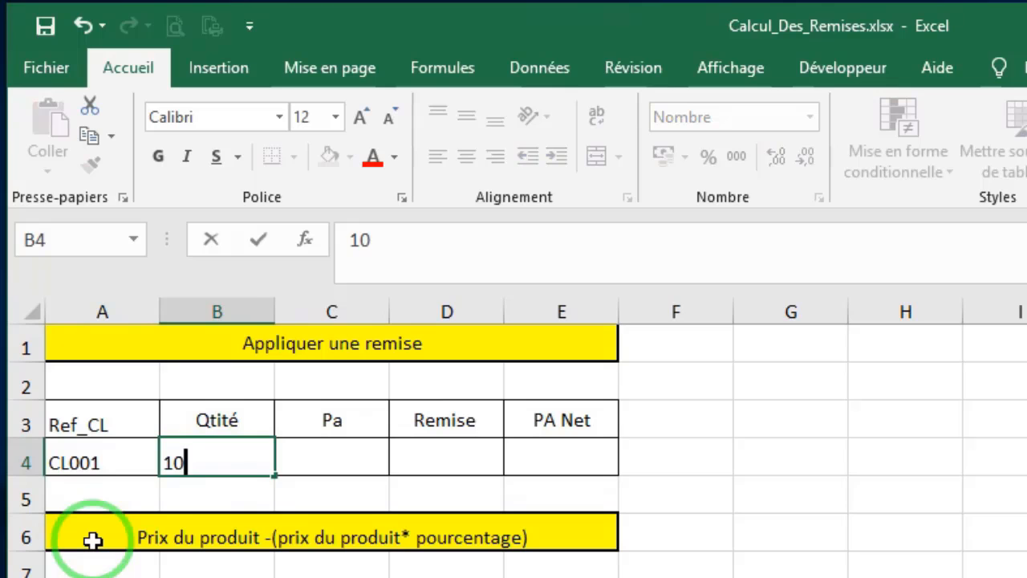
pyautogui.press('Tab')
pyautogui.write('15')
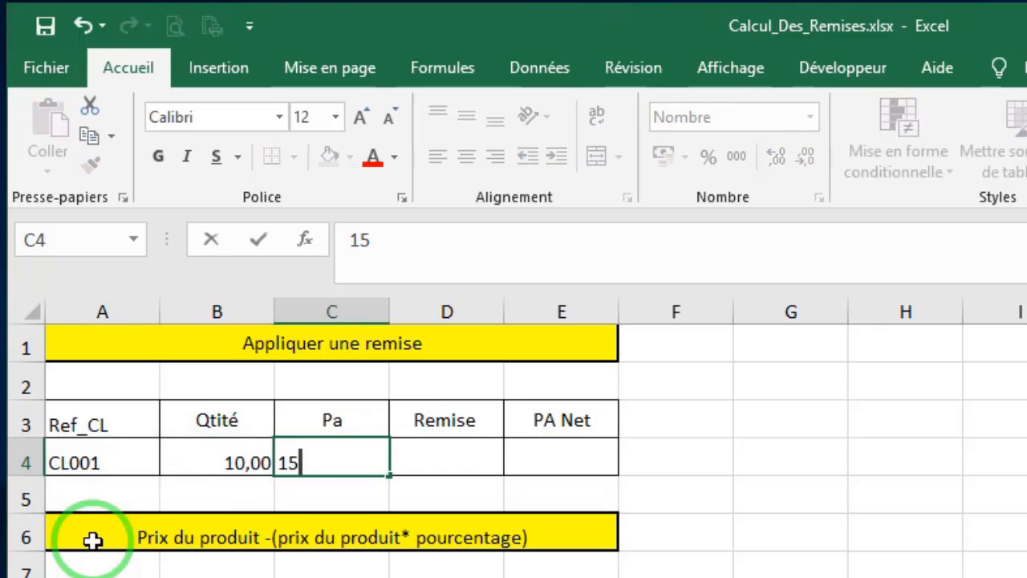
pyautogui.press('Return')
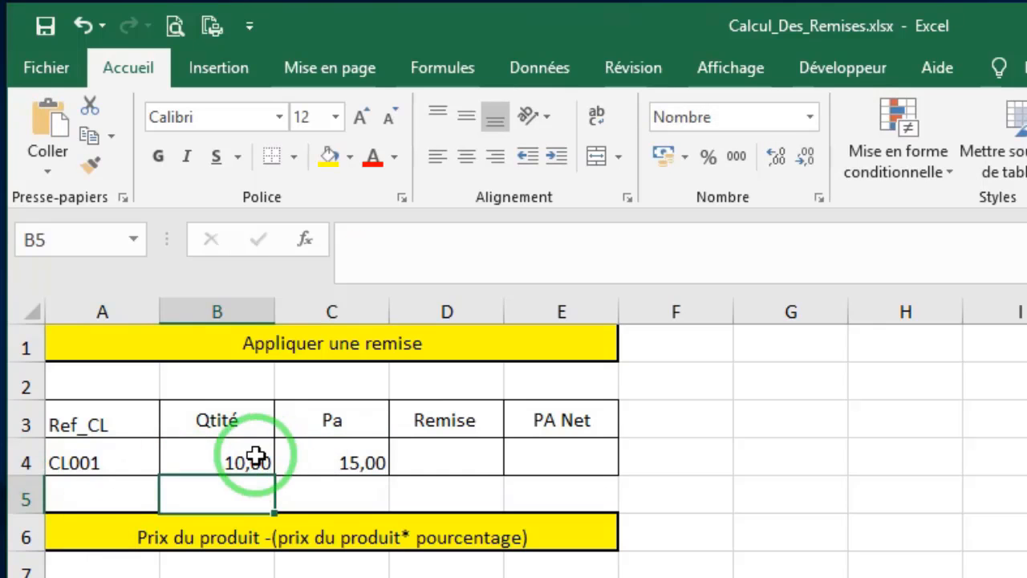
pyautogui.click(432, 454)
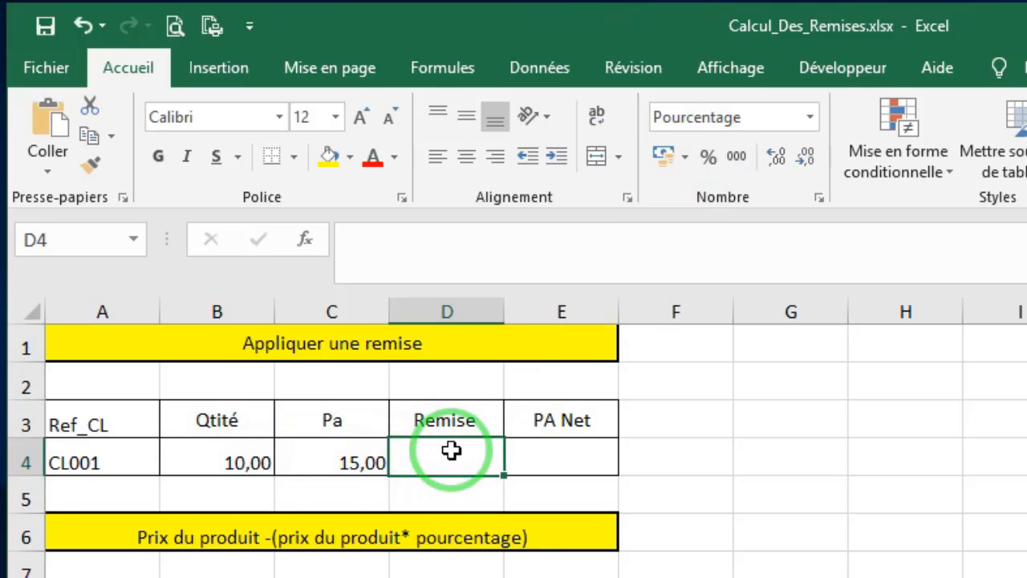
pyautogui.click(451, 451)
pyautogui.write('5%')
pyautogui.press('Return')
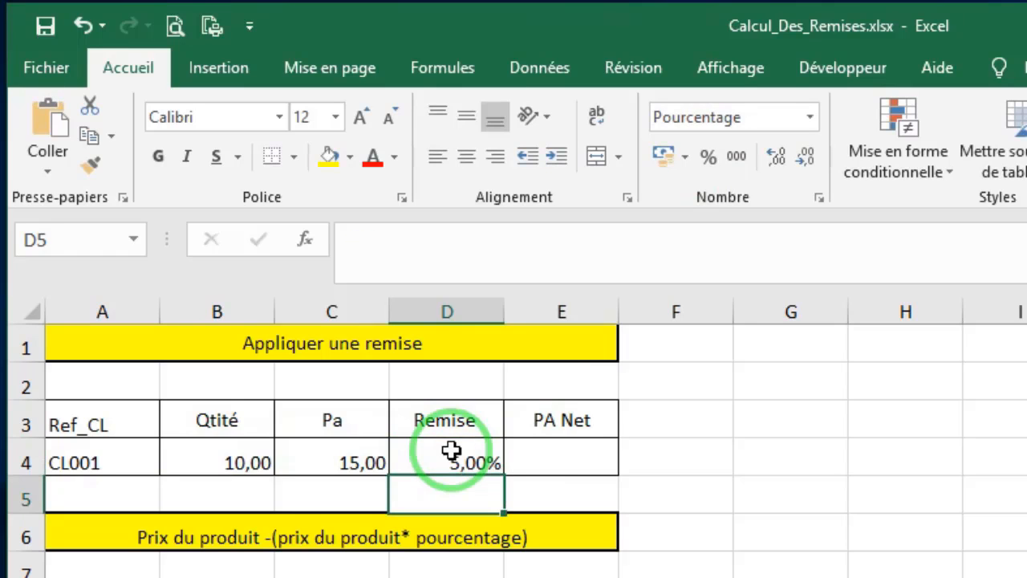
# - Begin the PA Net formula in E4 with the quantity multiplied by the price, =(B4*C4)
pyautogui.click(576, 463)
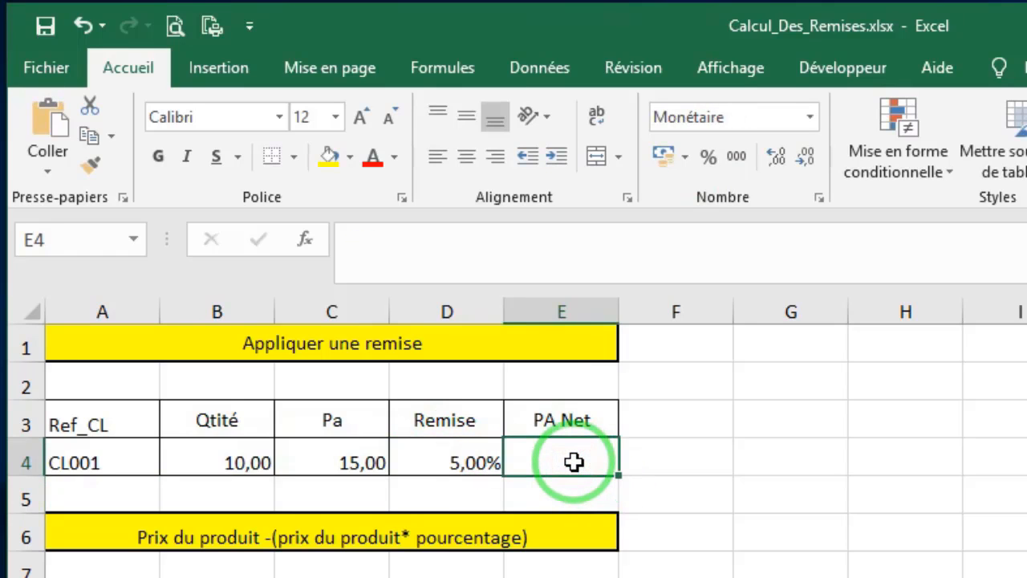
pyautogui.click(362, 242)
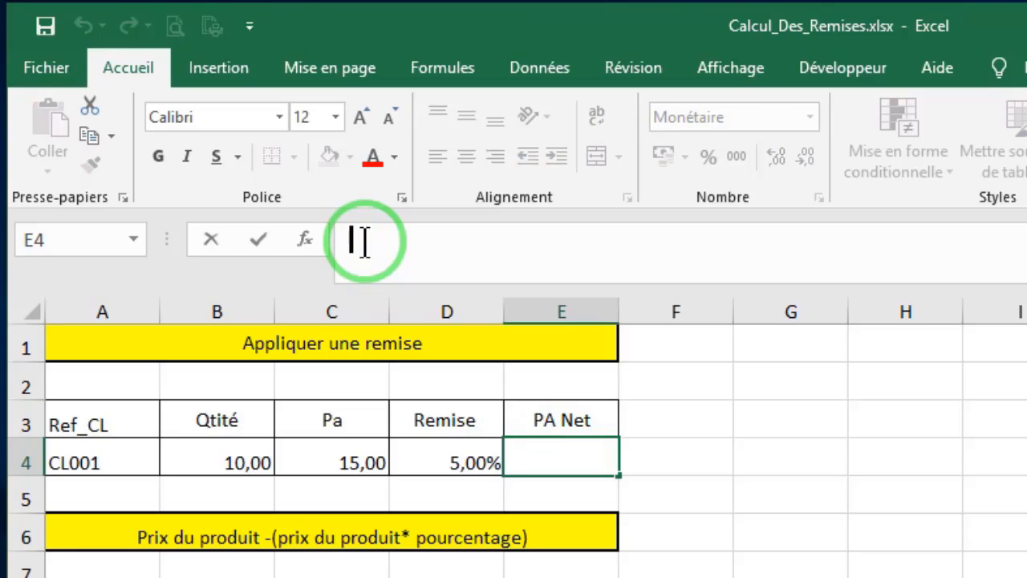
pyautogui.write('=')
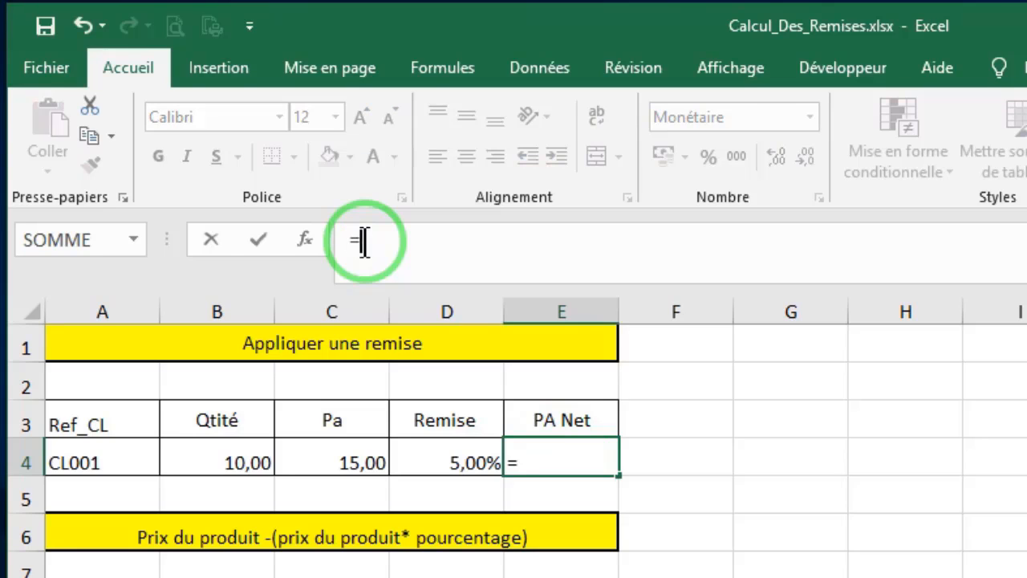
pyautogui.write('(')
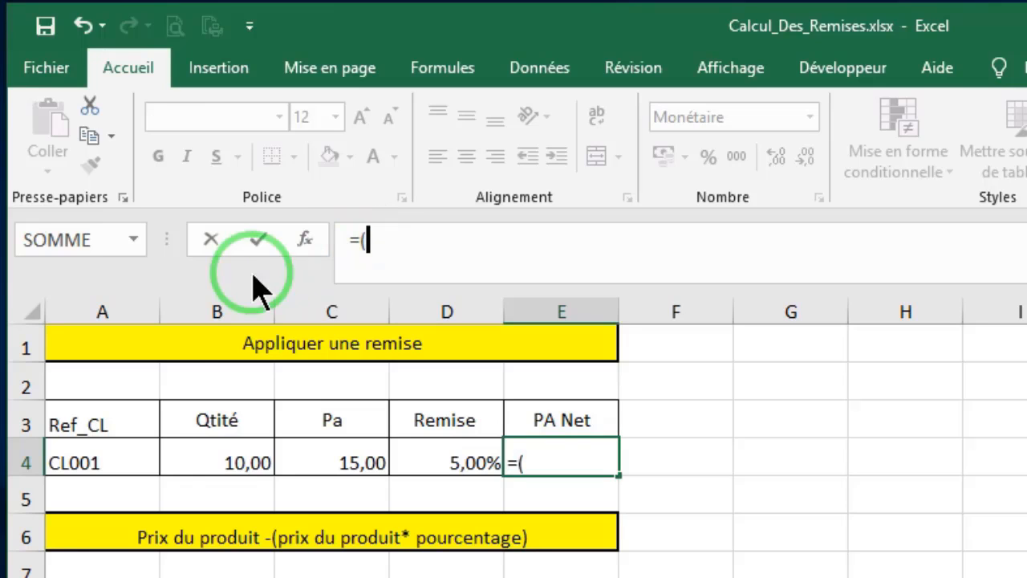
pyautogui.click(220, 459)
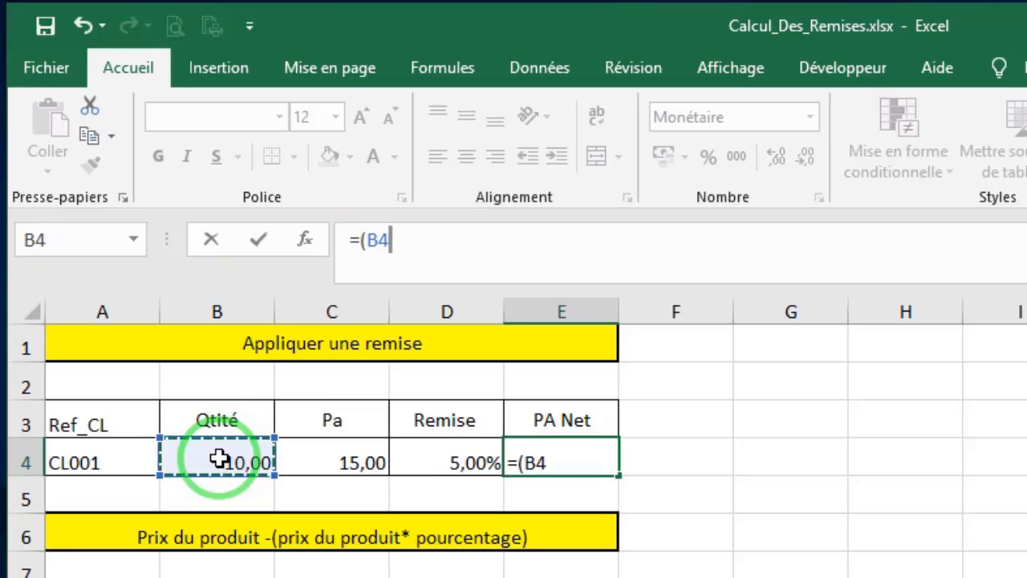
pyautogui.write('*')
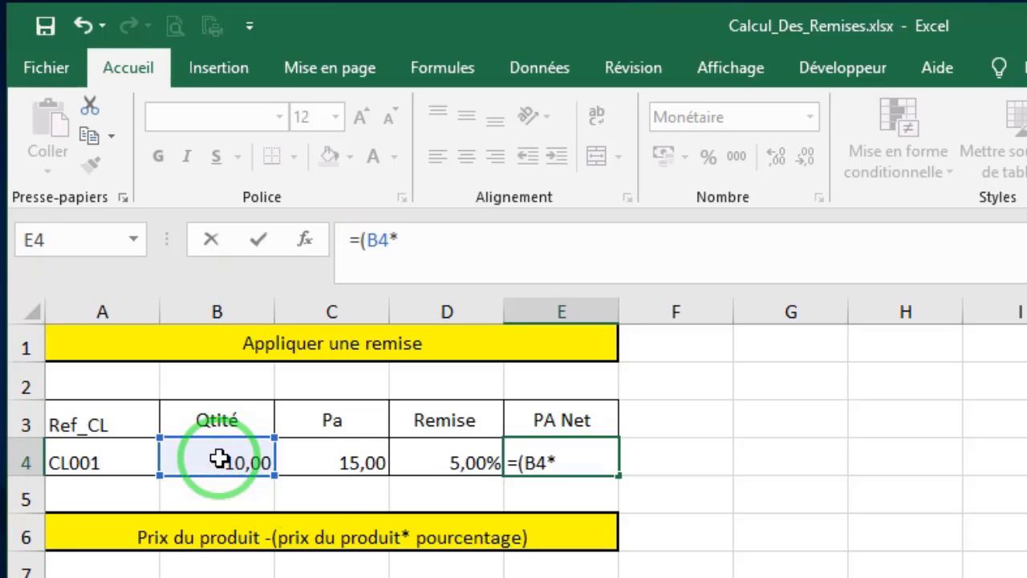
pyautogui.click(321, 458)
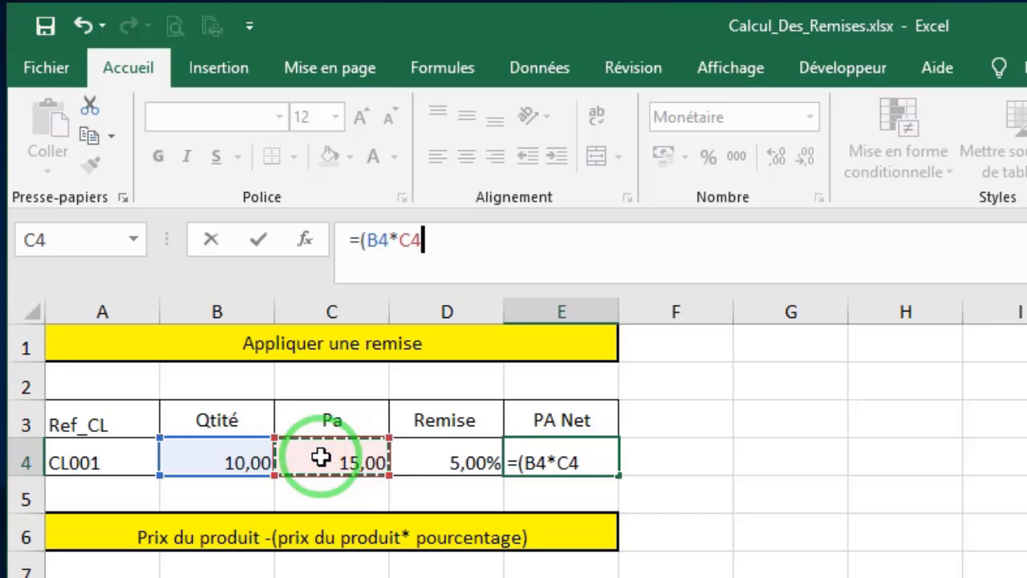
pyautogui.write(')')
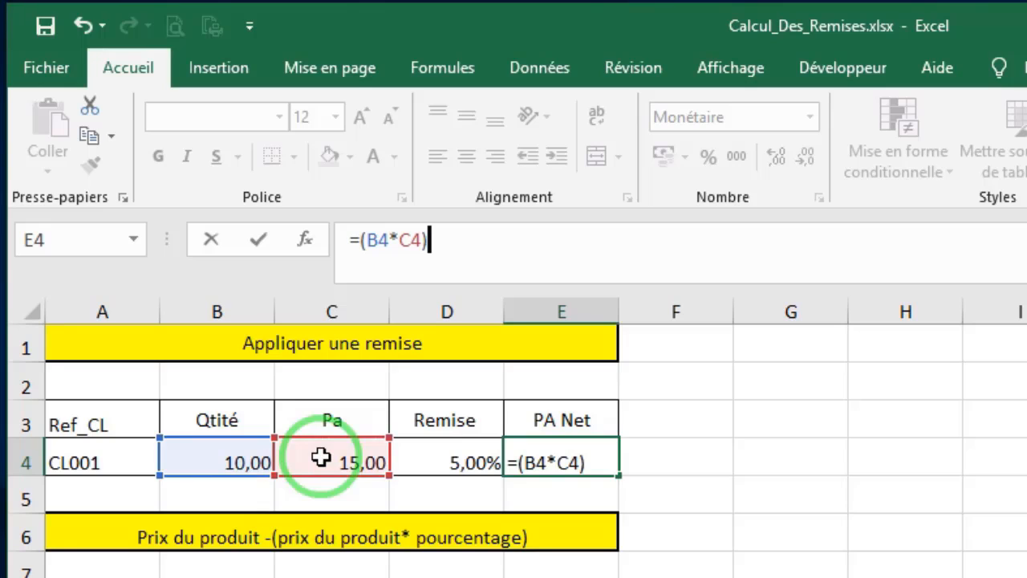
# - Complete the E4 formula by subtracting the discount amount, -(B4*C4)*D4
pyautogui.write('-(')
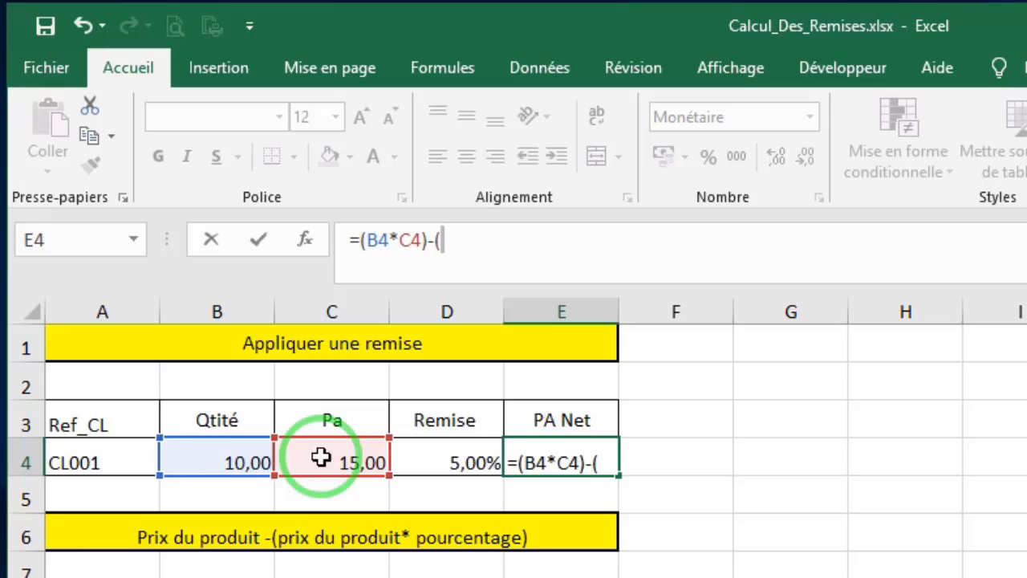
pyautogui.click(223, 452)
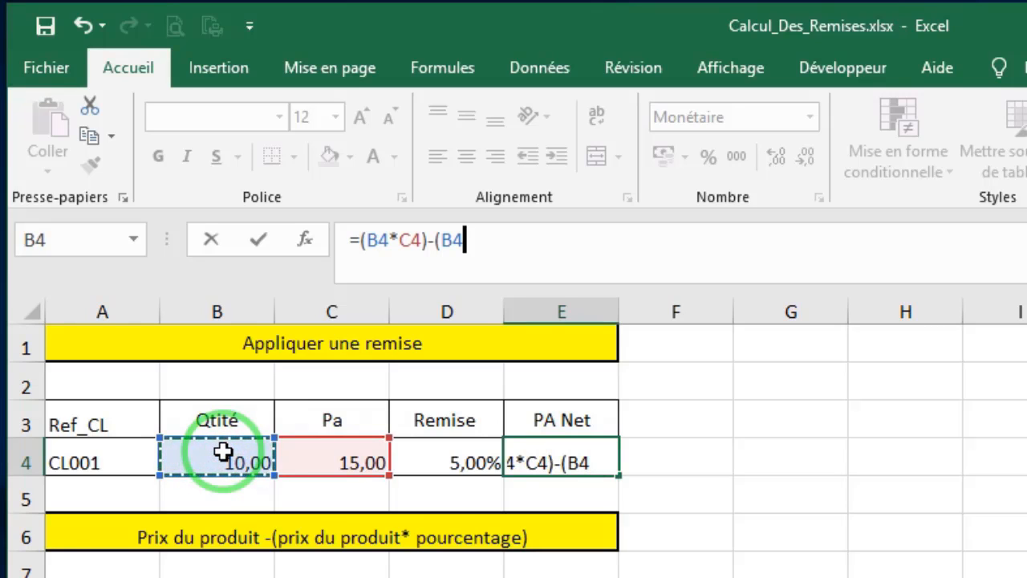
pyautogui.write('*')
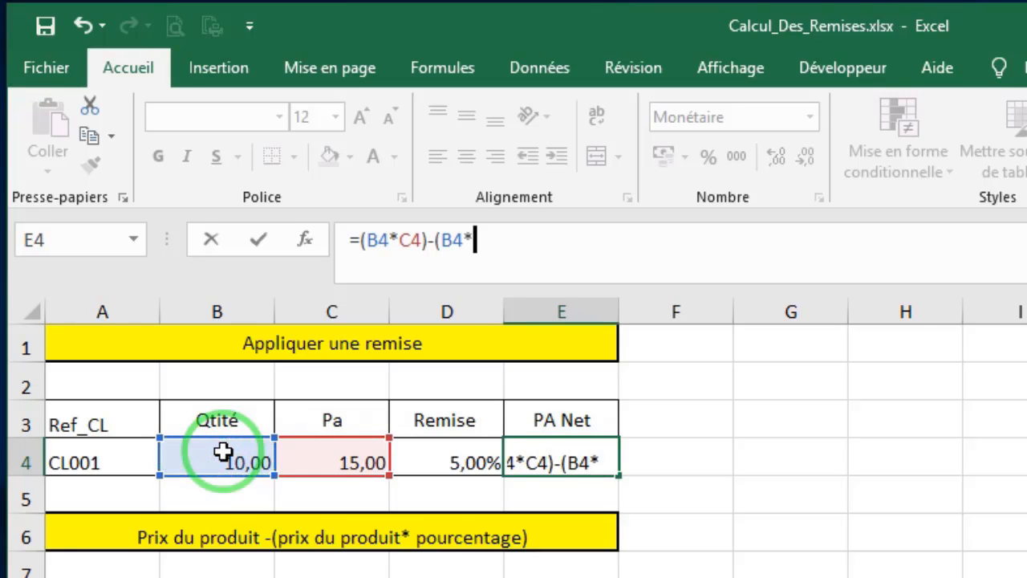
pyautogui.click(336, 463)
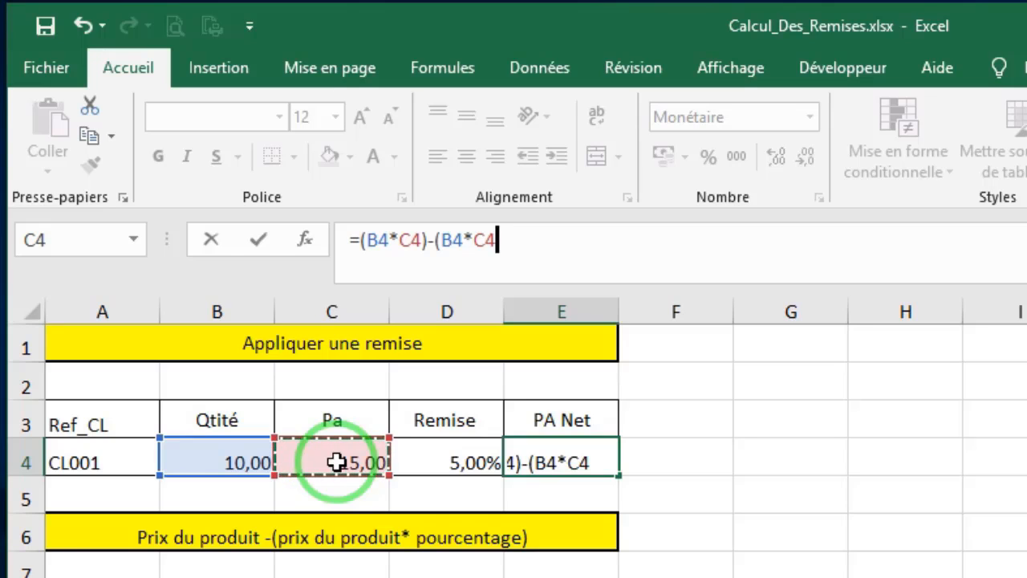
pyautogui.write(')')
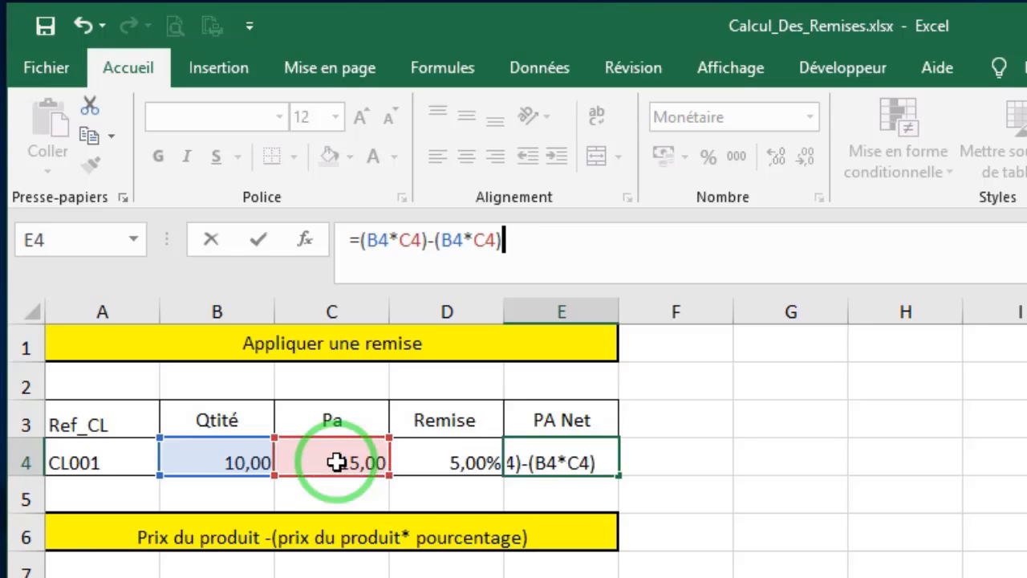
pyautogui.write('*')
pyautogui.click(447, 461)
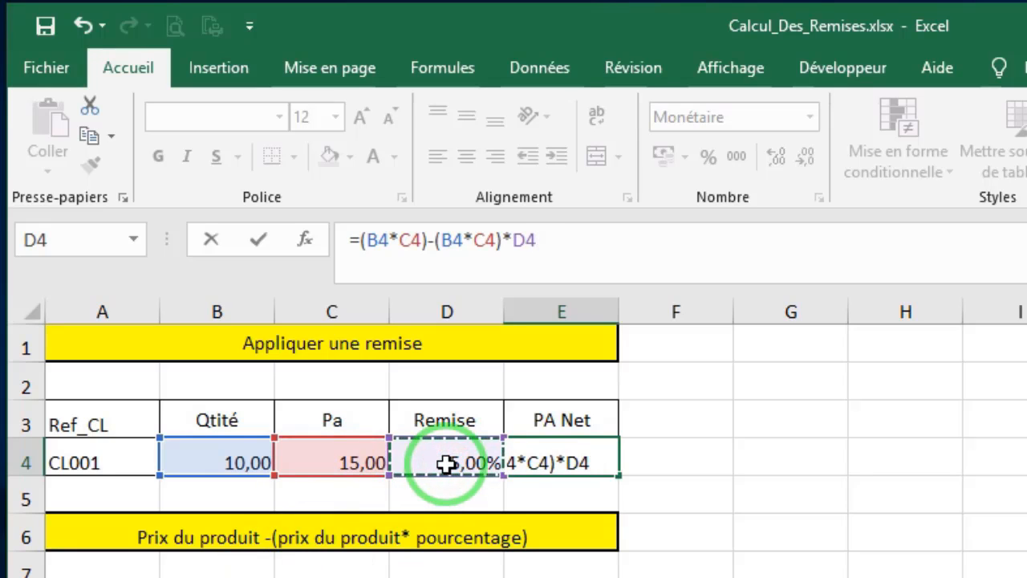
pyautogui.press('Return')
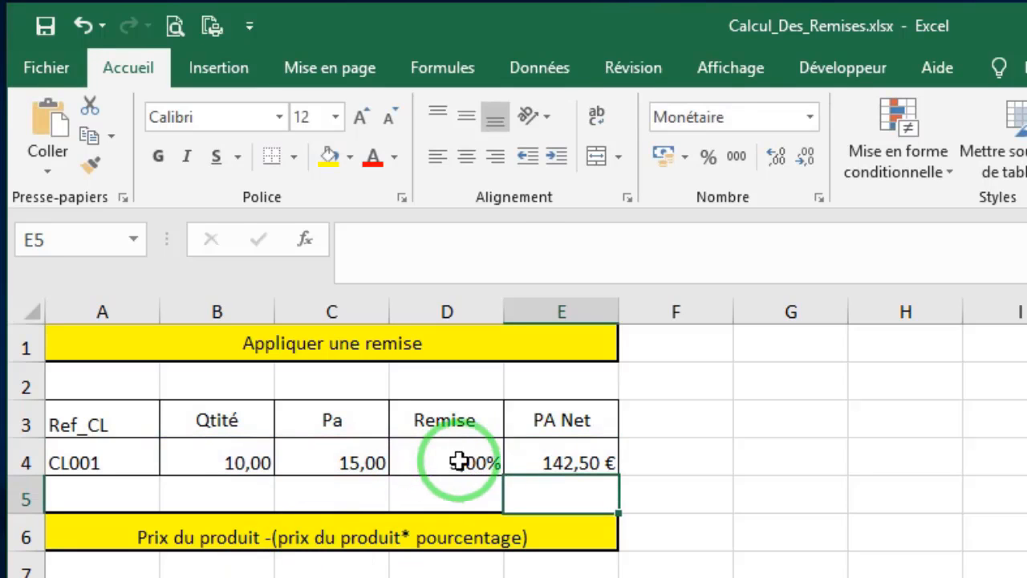
# - Insert an SI function at the start of the PA Net formula in E4, testing whether the client reference is empty with A4=""
pyautogui.click(544, 455)
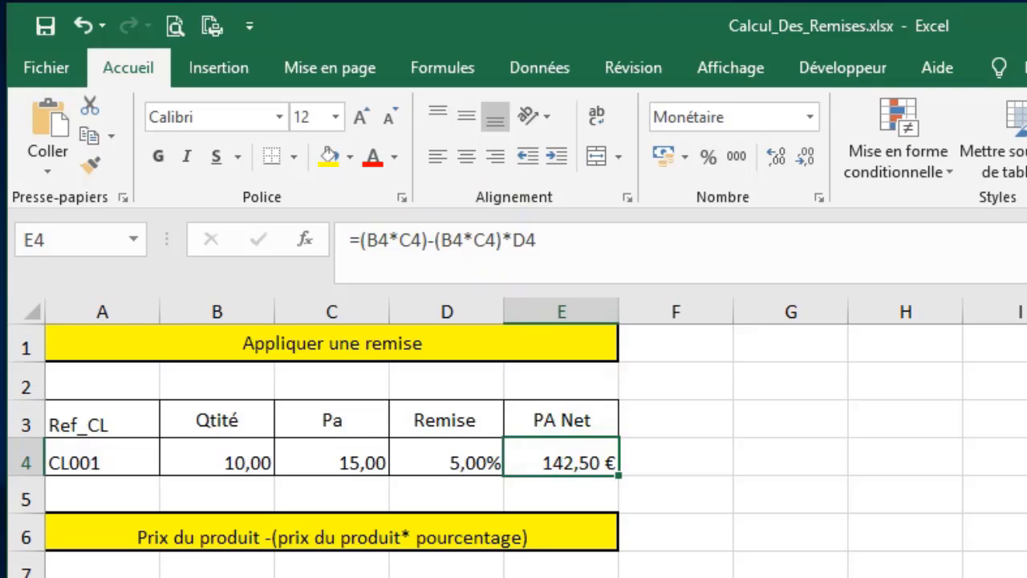
pyautogui.click(557, 444)
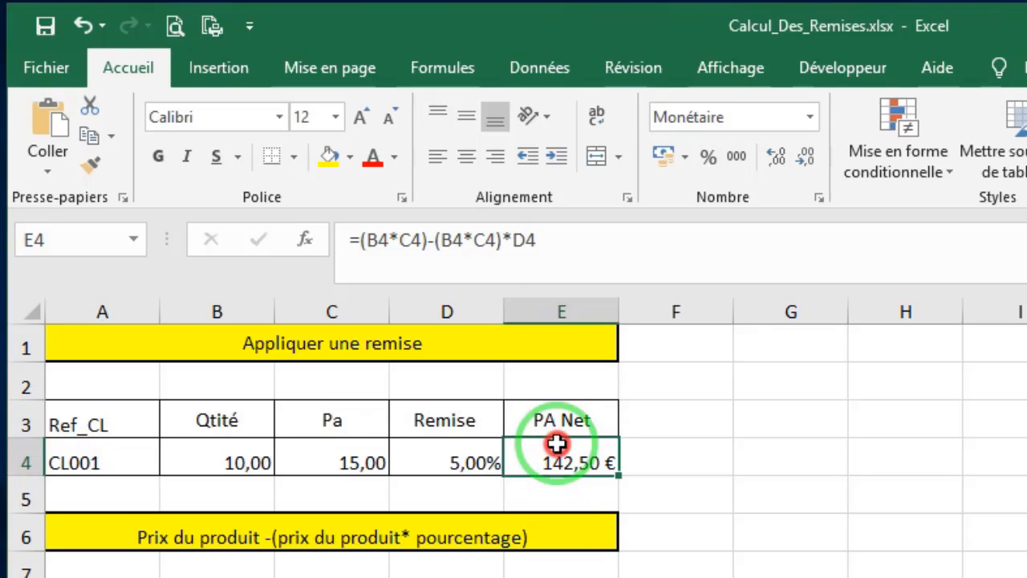
pyautogui.click(361, 239)
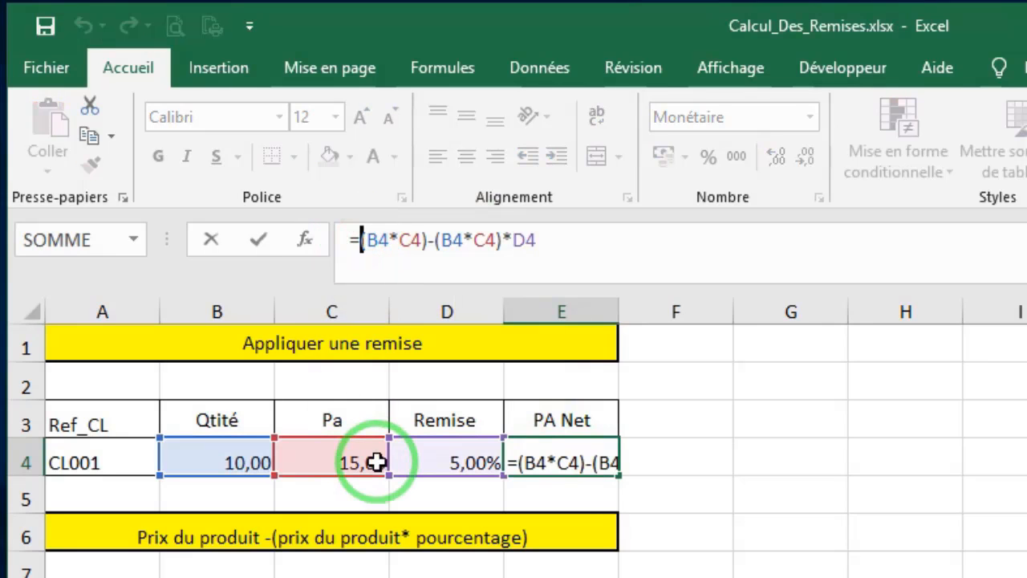
pyautogui.write('si')
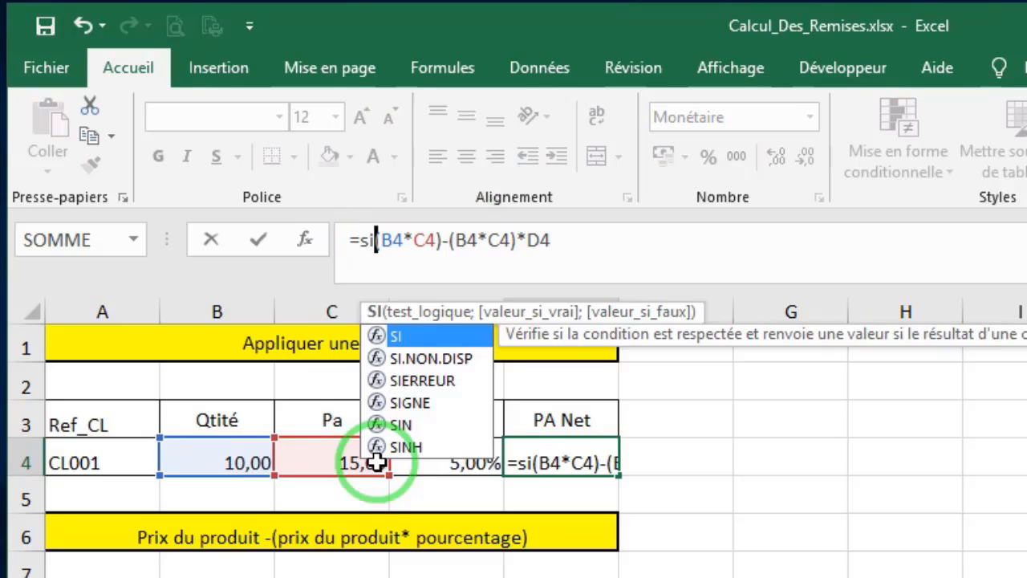
pyautogui.write('(')
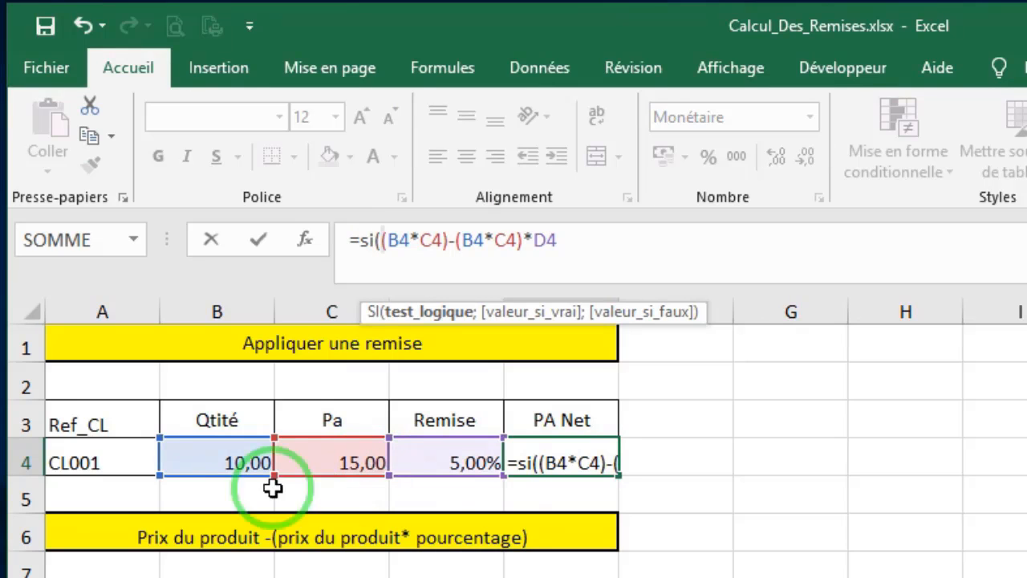
pyautogui.click(81, 458)
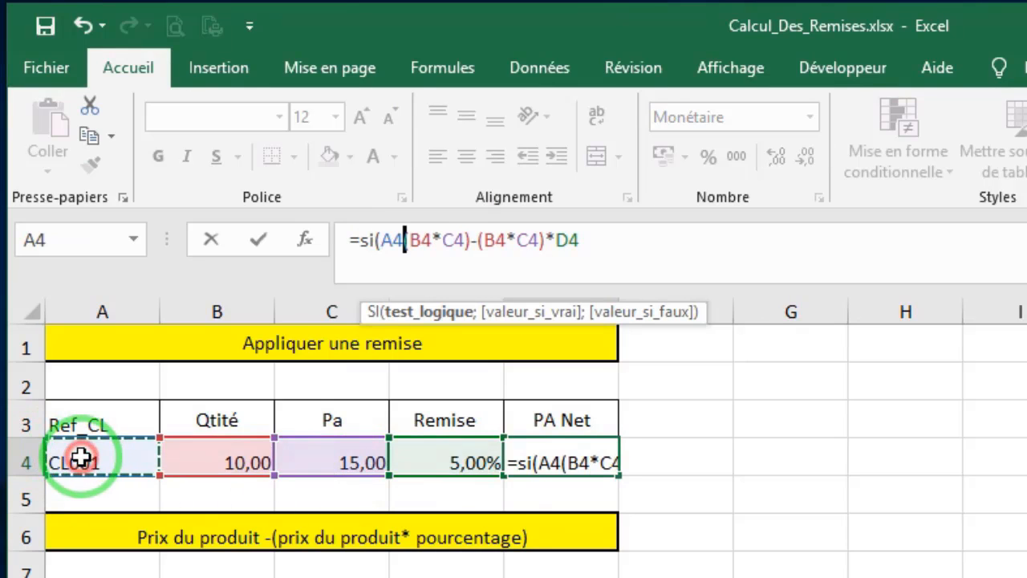
pyautogui.write('=')
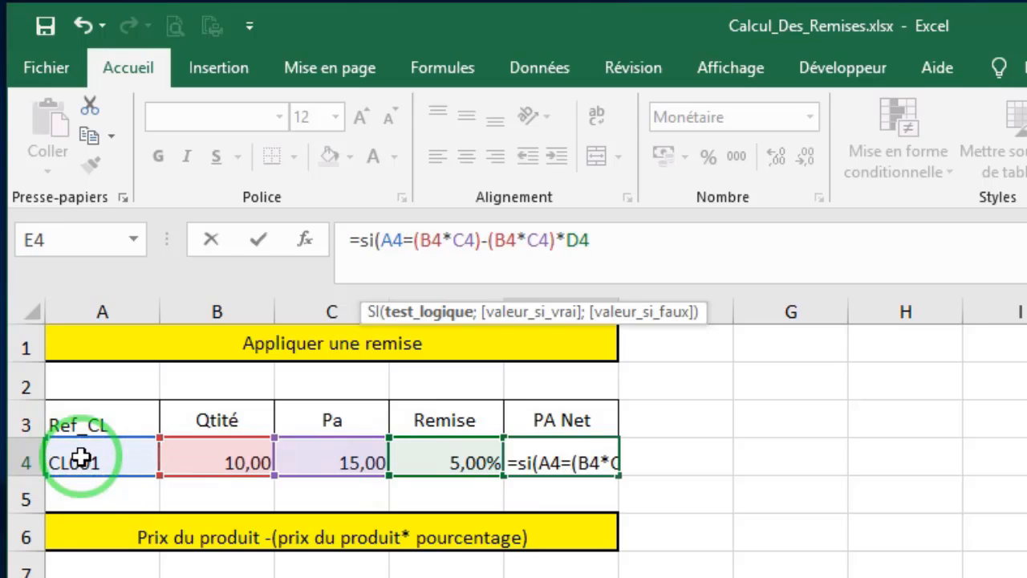
pyautogui.write('""')
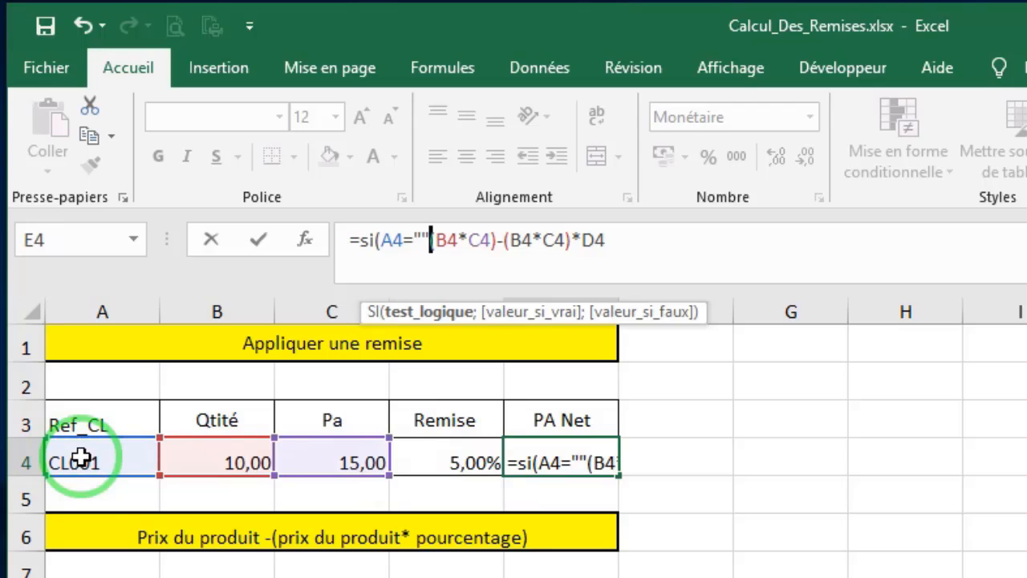
# - Complete the SI in E4 with "" as the true value and the existing discount calculation (B4*C4)-(B4*C4)*D4 as the false value
pyautogui.write(';""')
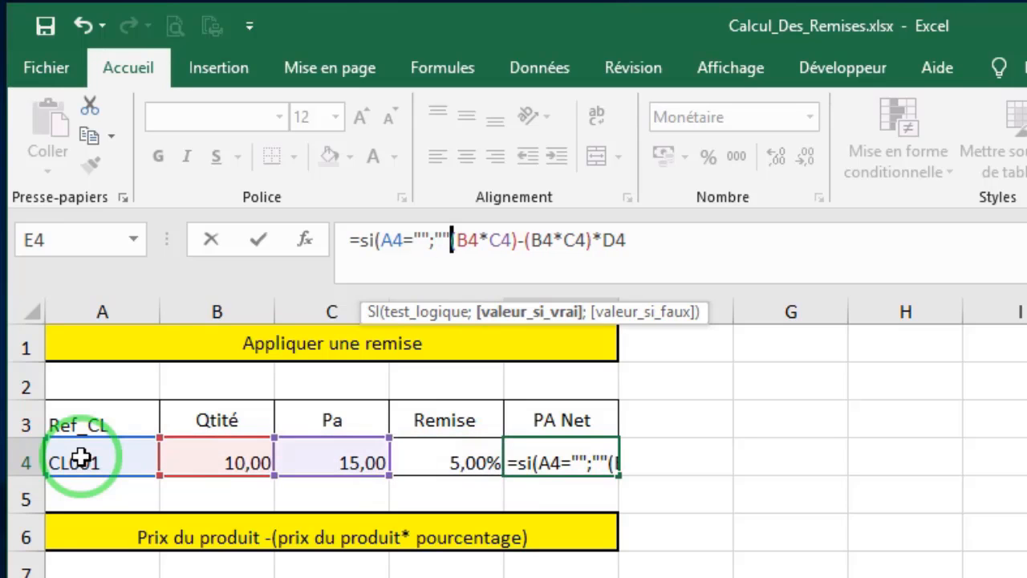
pyautogui.write(';')
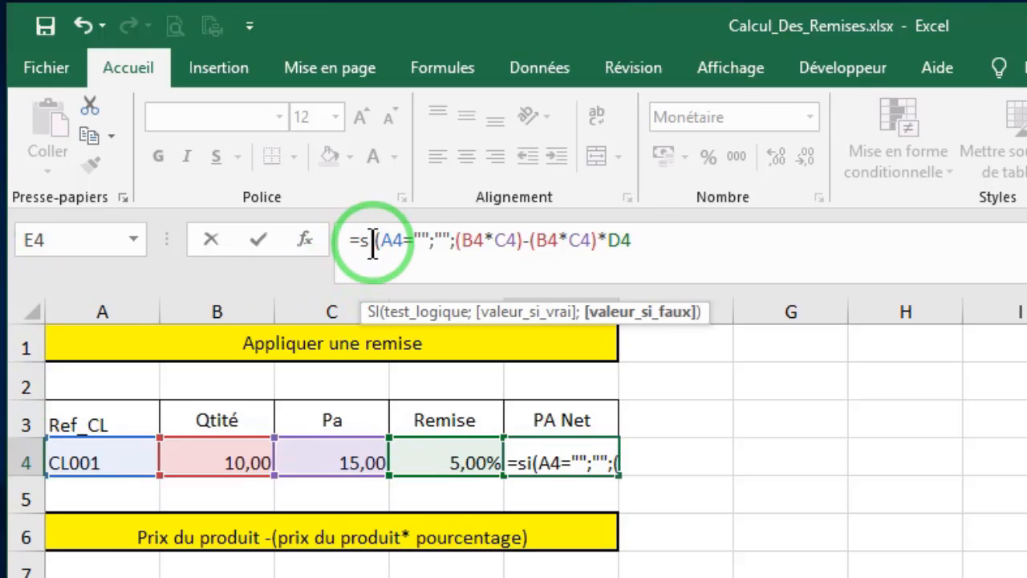
pyautogui.click(638, 242)
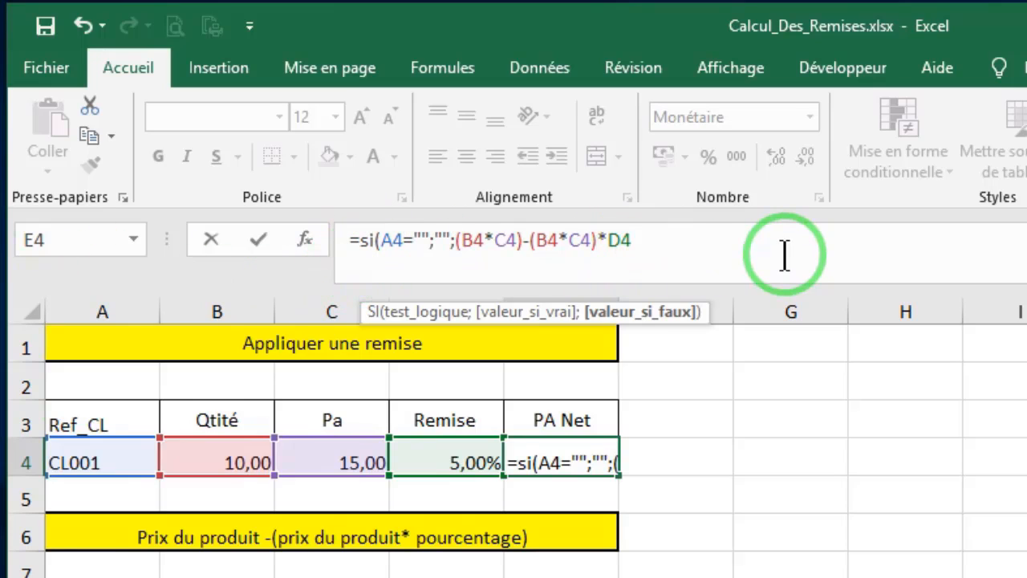
pyautogui.write(')')
pyautogui.press('Return')
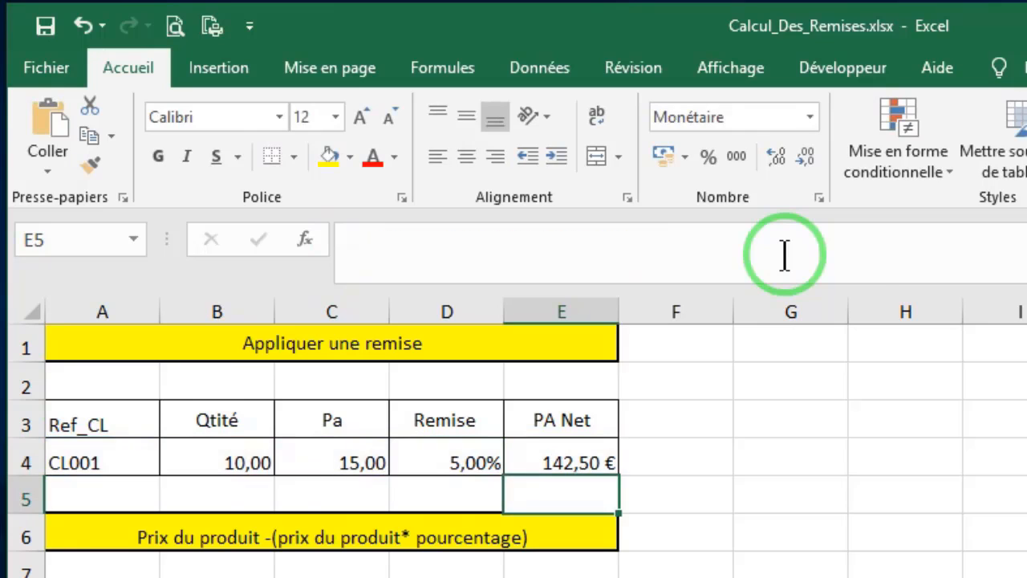
# - Test the empty condition by clearing the client reference in A4 and entering a client reference code again
pyautogui.click(104, 454)
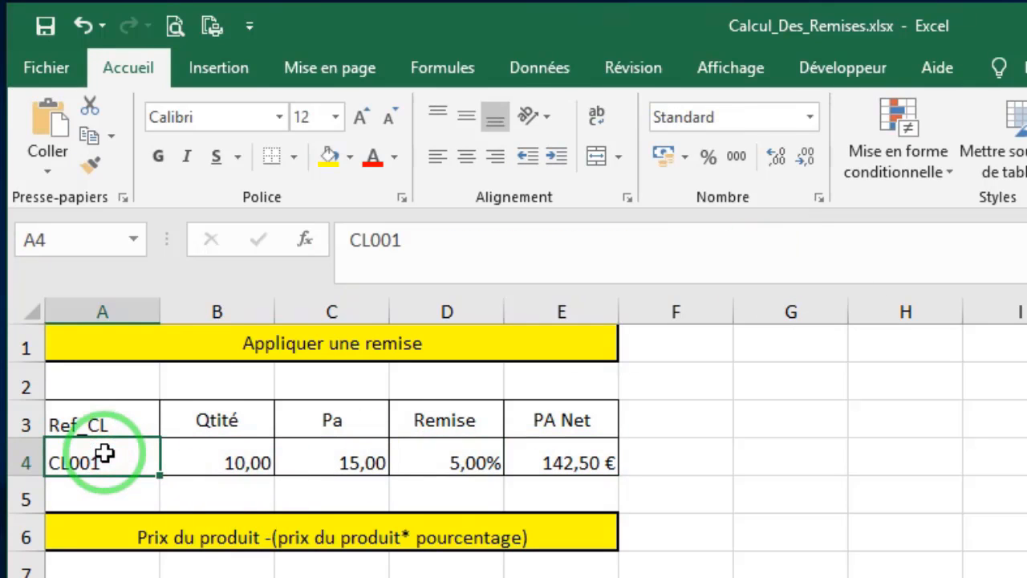
pyautogui.press('Delete')
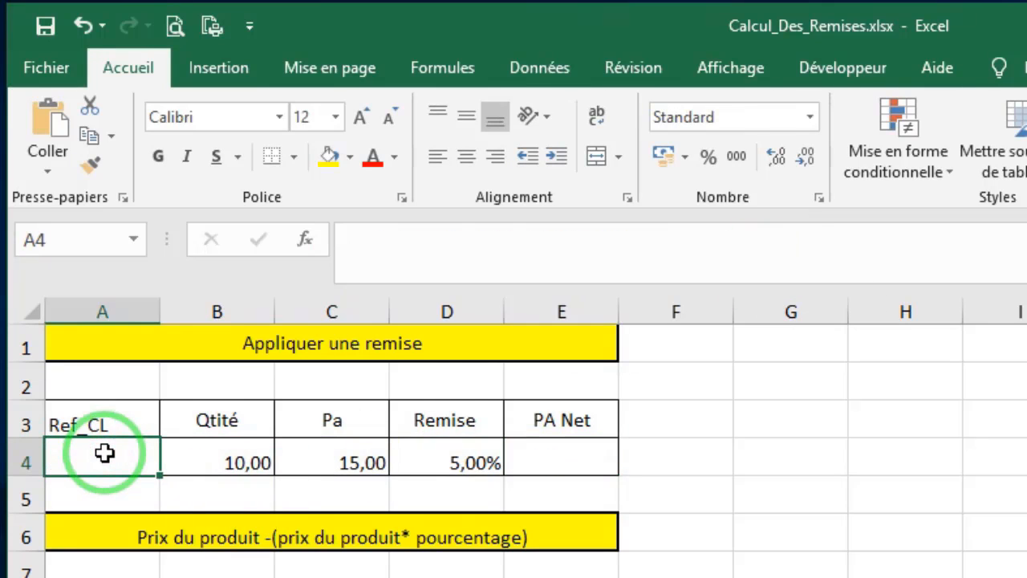
pyautogui.click(91, 456)
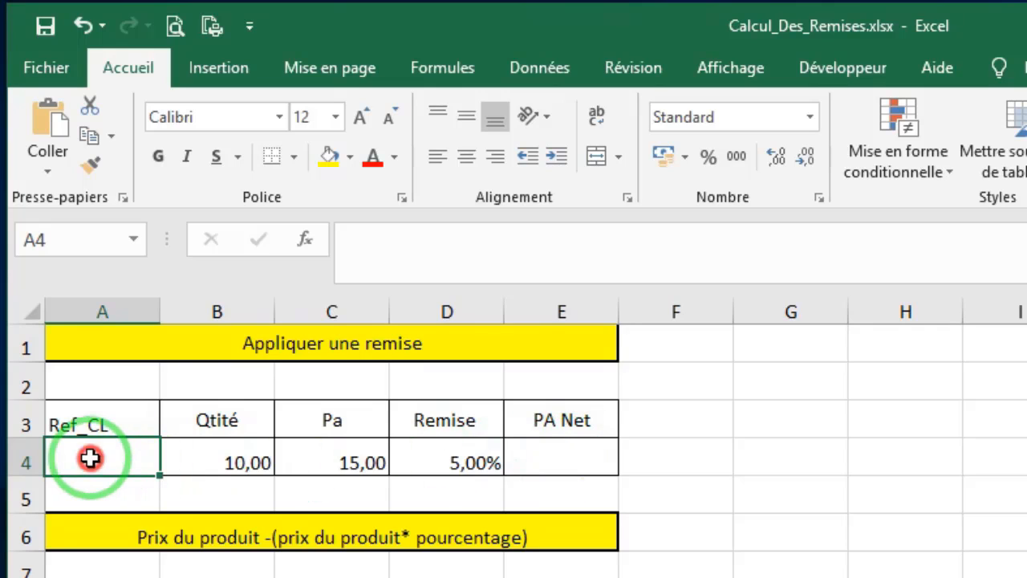
pyautogui.write('Cl01')
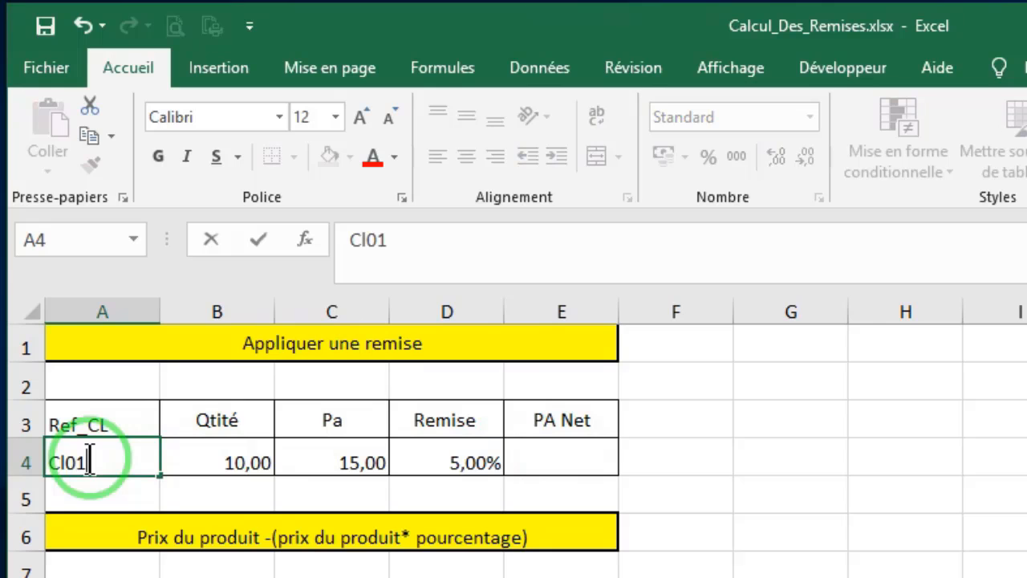
pyautogui.press('Return')
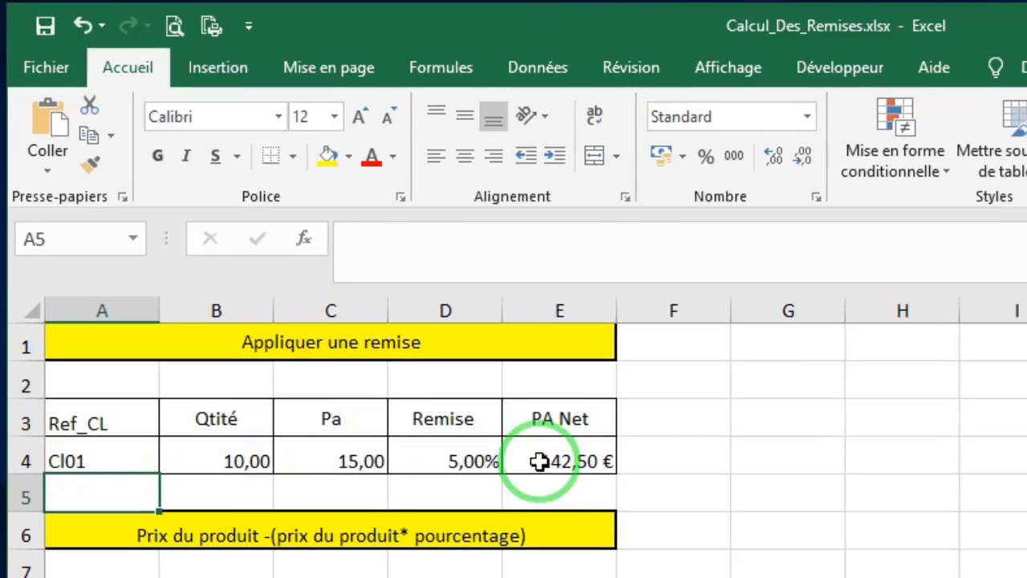
# - Calculate the Pa Brut before discount in E10 with the formula =B10/(1-D10)
pyautogui.scroll(-1, 538, 458)
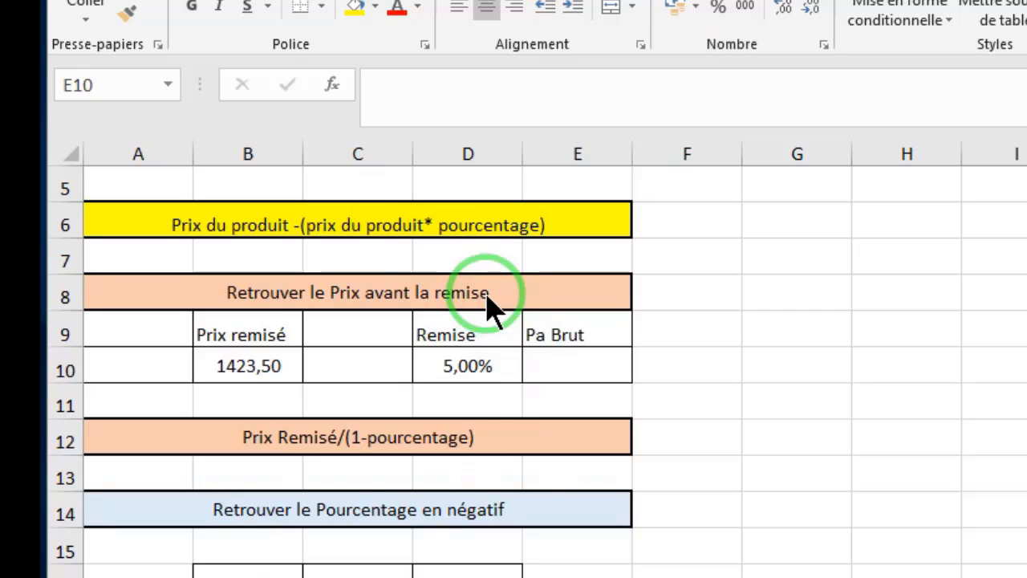
pyautogui.click(555, 363)
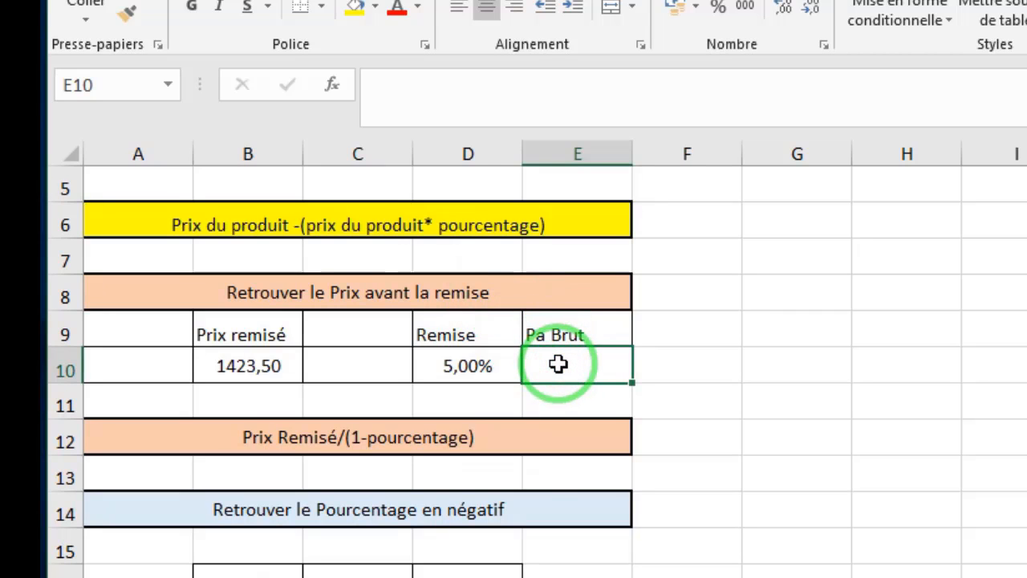
pyautogui.click(378, 85)
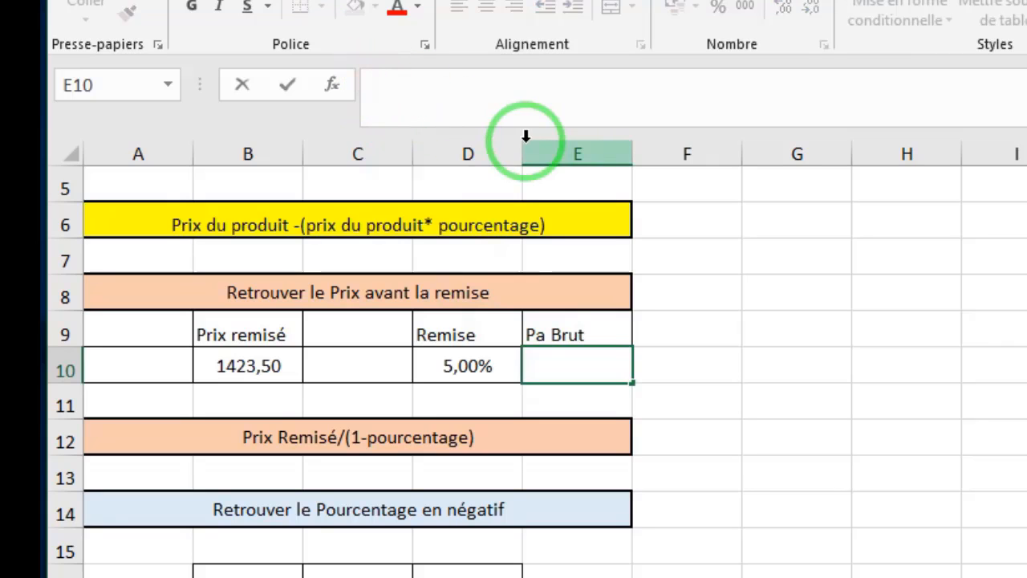
pyautogui.write('=')
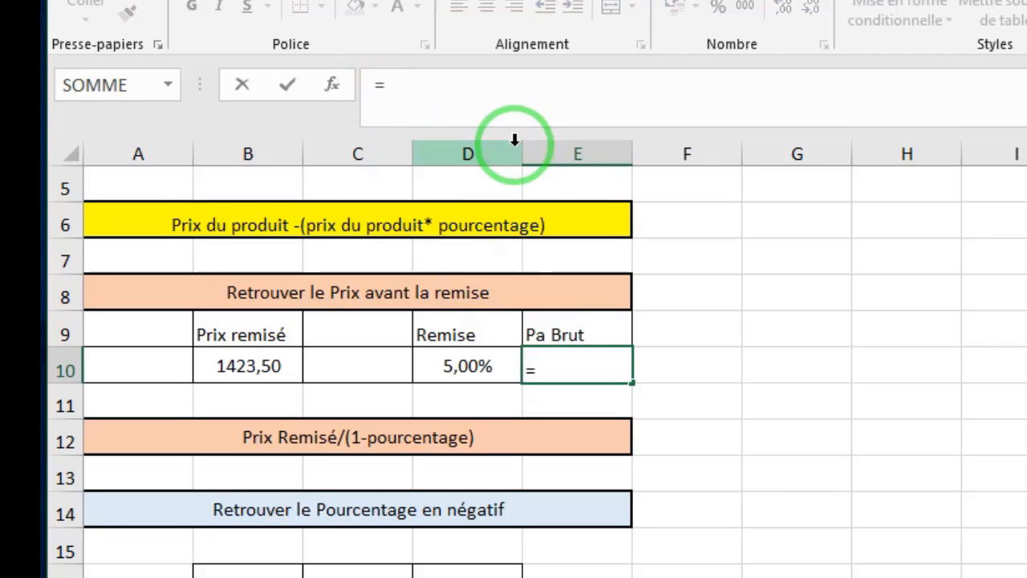
pyautogui.click(257, 366)
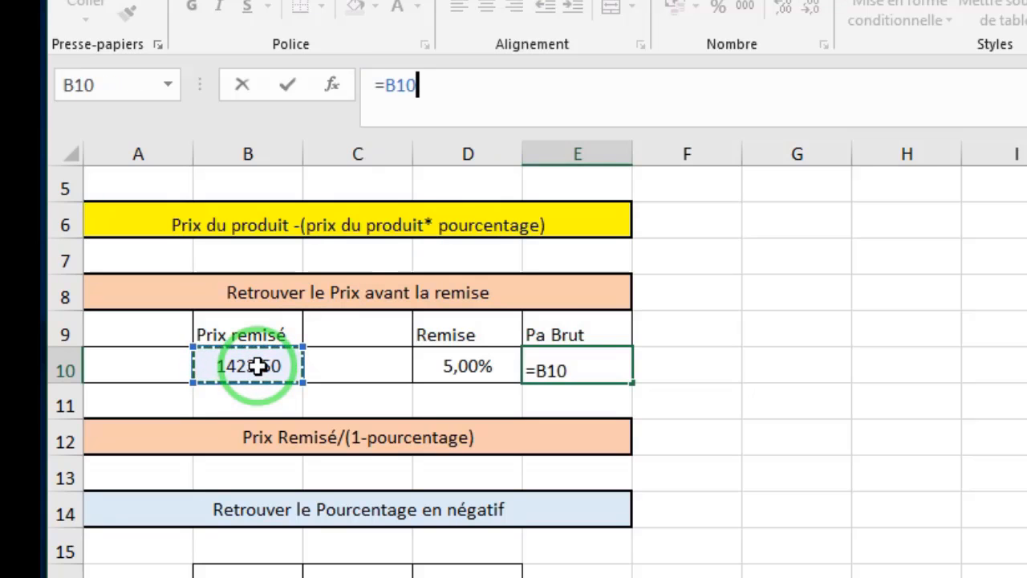
pyautogui.write('/(1-')
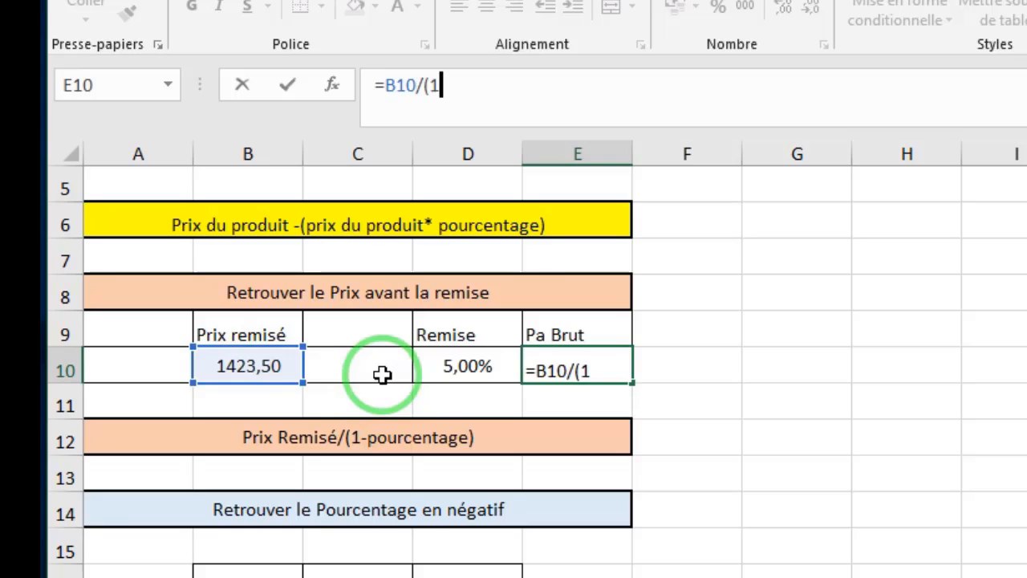
pyautogui.click(490, 363)
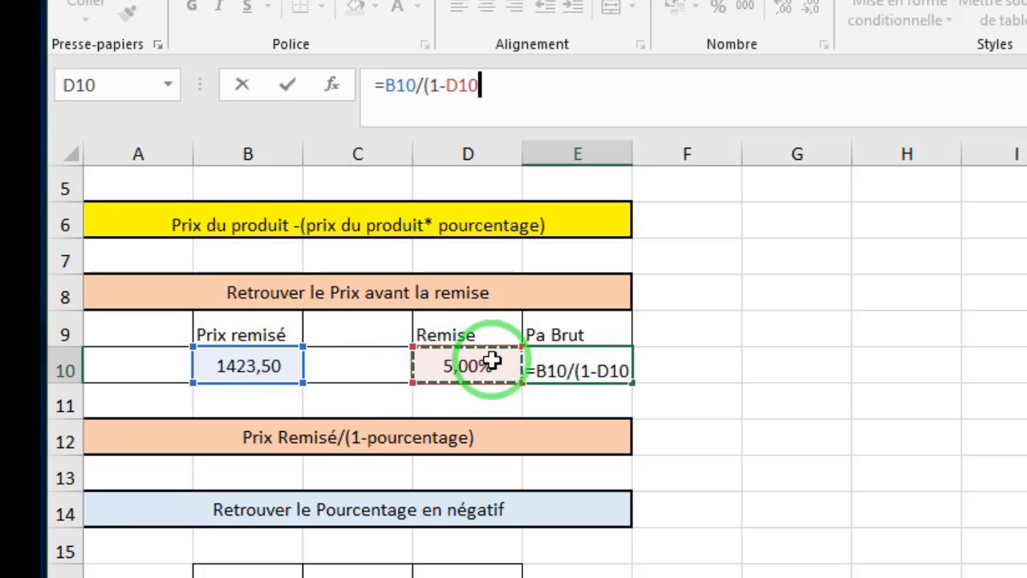
pyautogui.write(')')
pyautogui.press('Return')
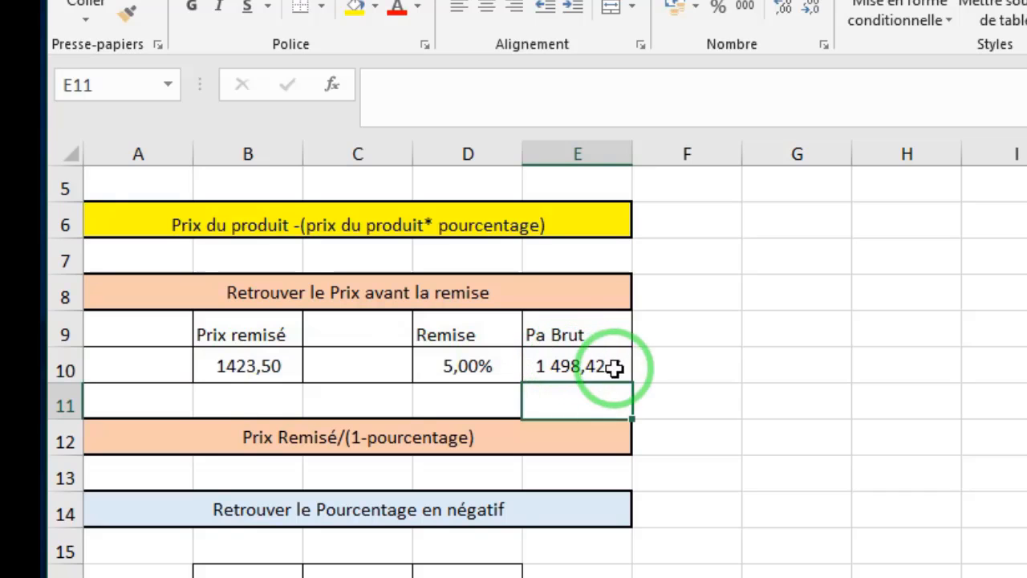
# - Set the Prix remisé in B10 to 142,50
pyautogui.scroll(1, 702, 361)
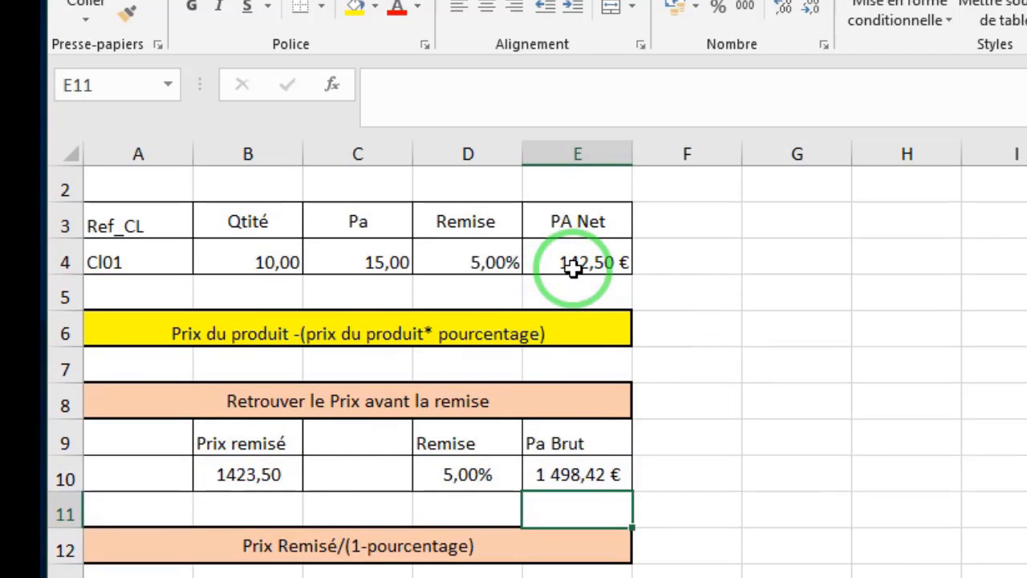
pyautogui.click(237, 480)
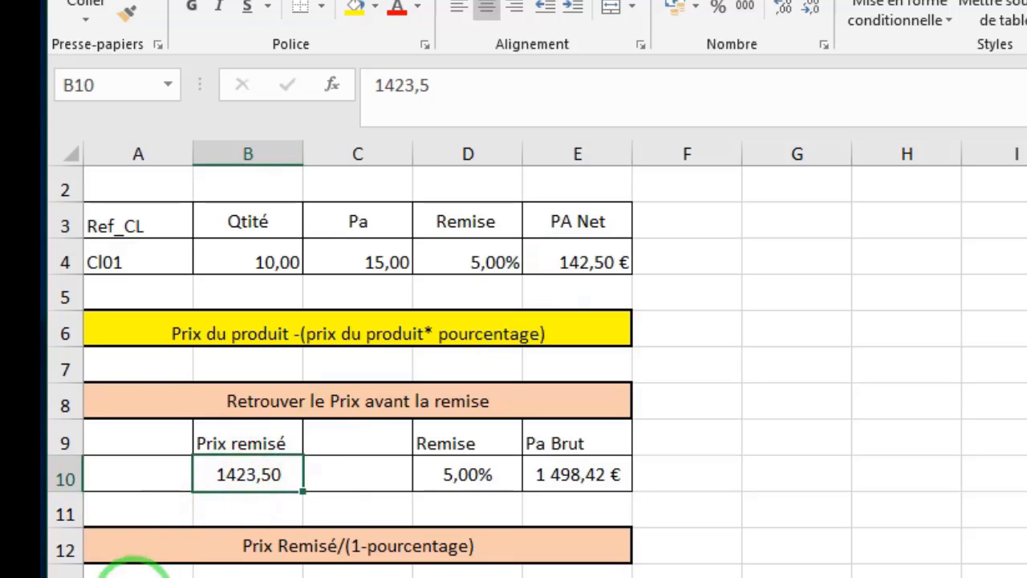
pyautogui.write('142,50')
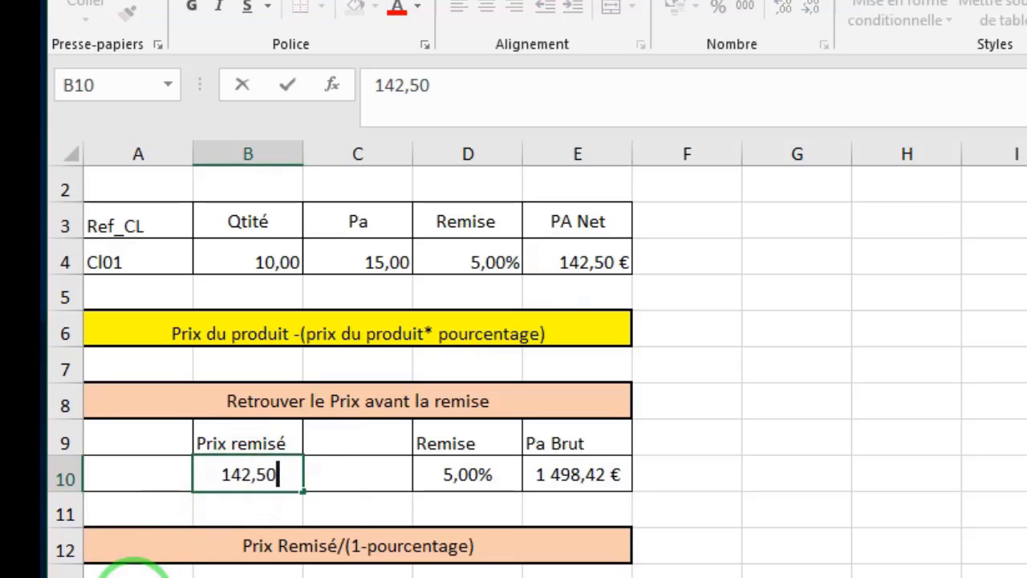
pyautogui.press('Return')
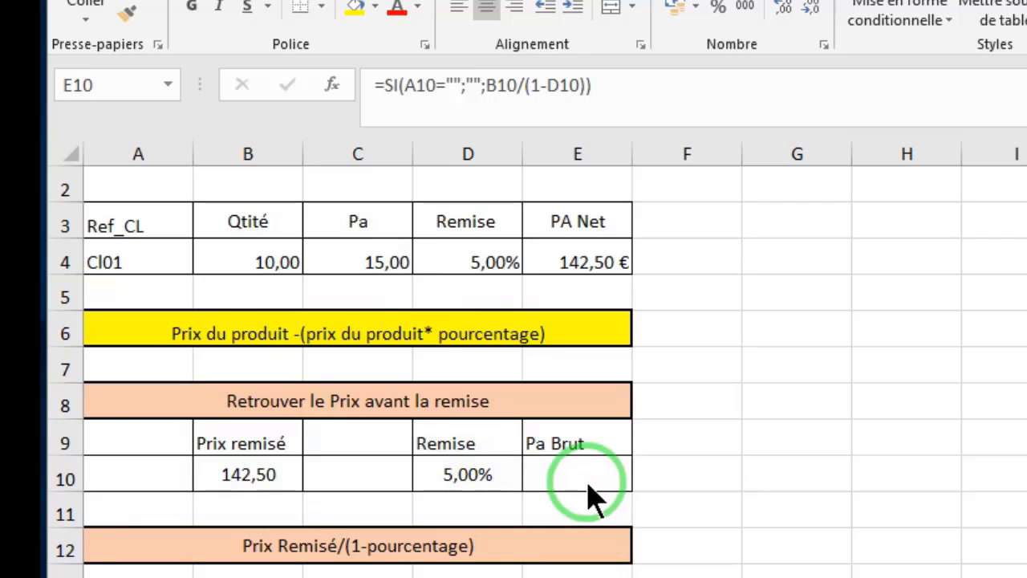
# - Check the SI formula in the Pa Brut cell E10 and enter the client reference code in A10
pyautogui.click(577, 473)
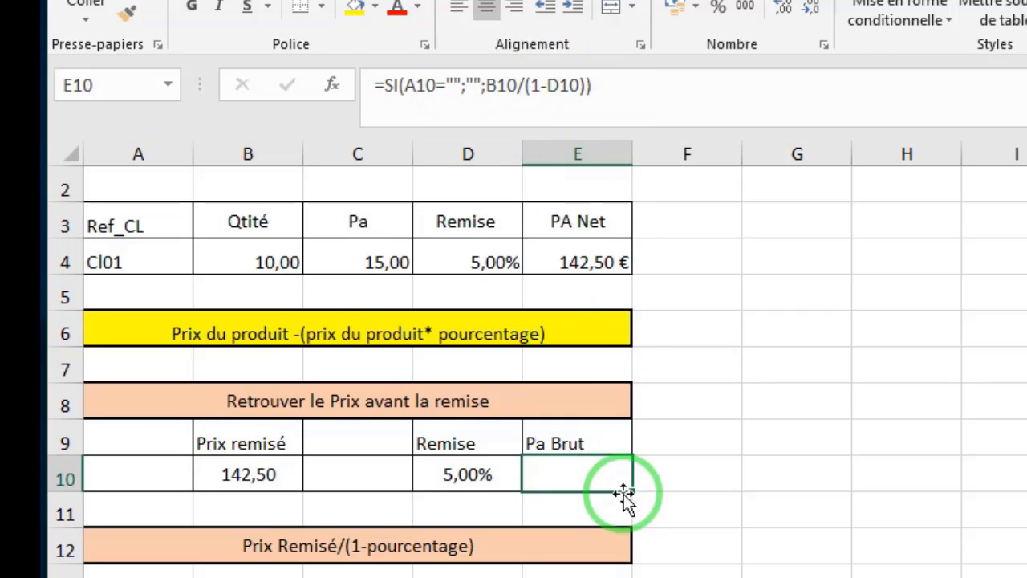
pyautogui.click(144, 476)
pyautogui.write('CL')
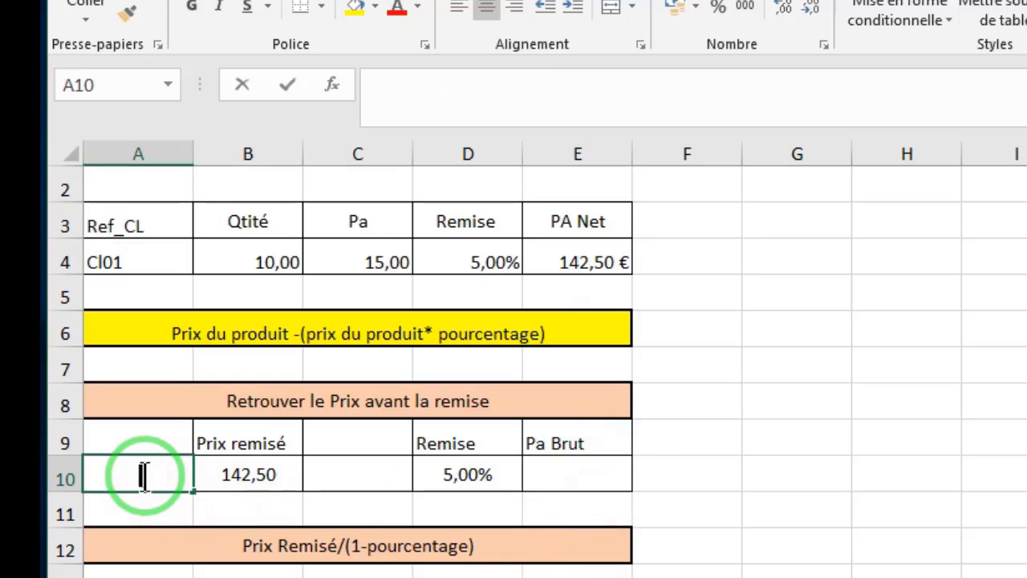
pyautogui.write('01')
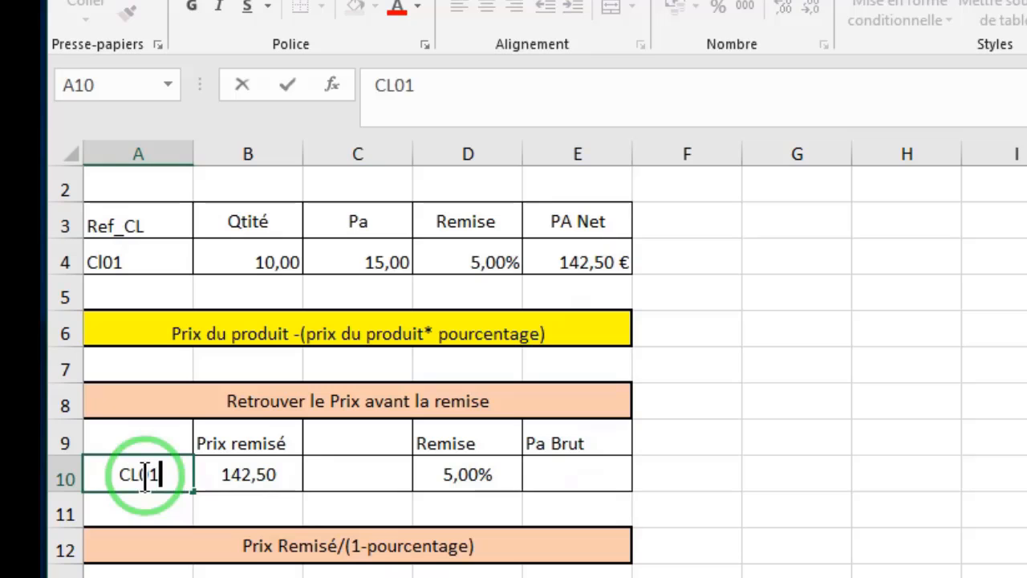
pyautogui.press('Return')
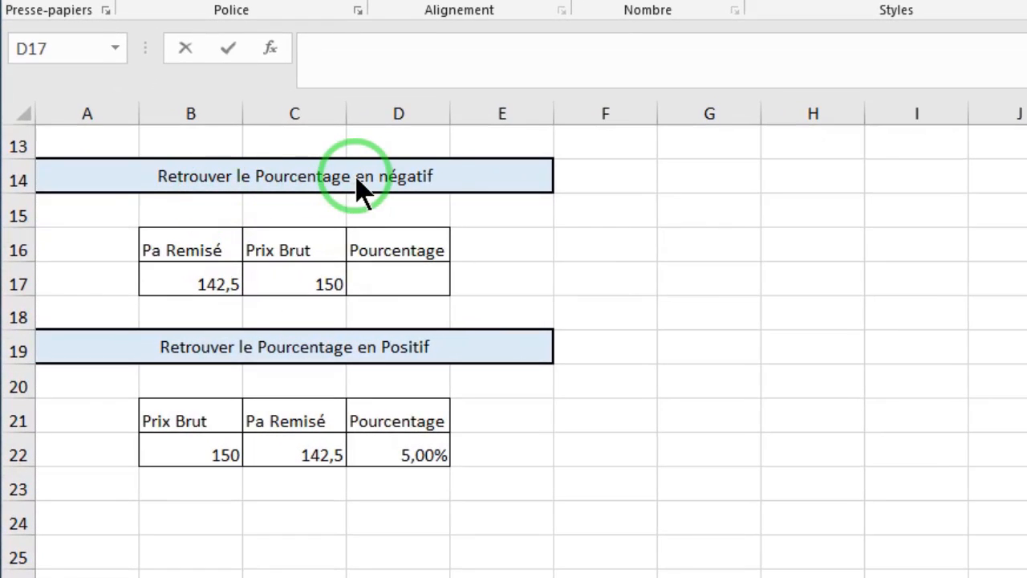
# - Calculate the negative discount percentage in D17 with the formula =(B17-C17)/C17
pyautogui.click(393, 278)
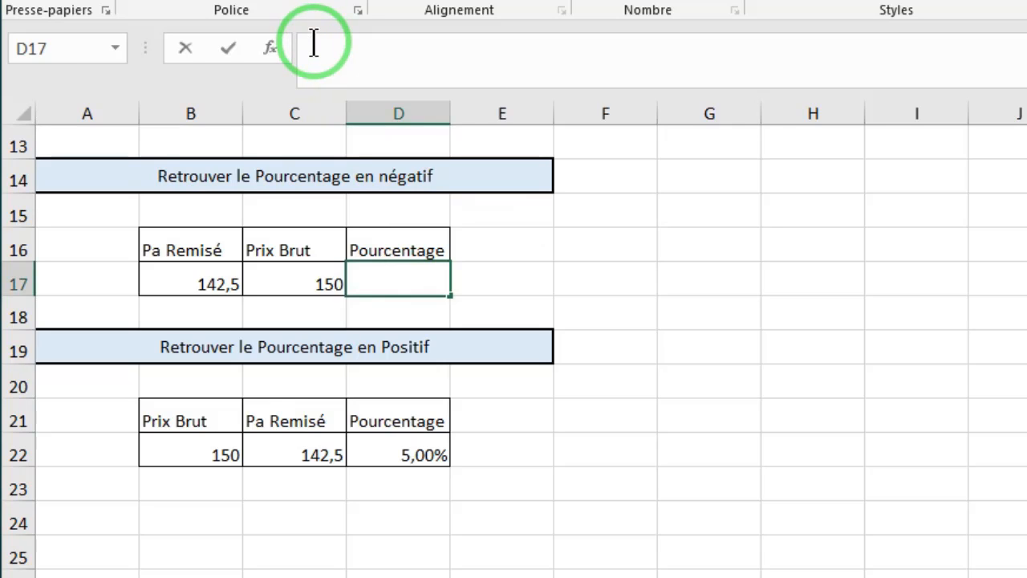
pyautogui.write("='")
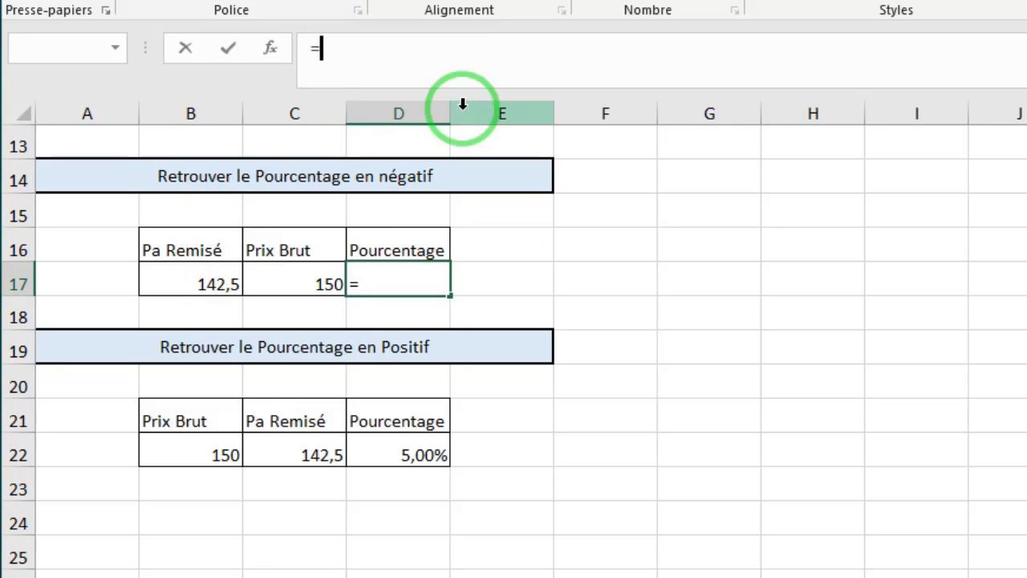
pyautogui.click(209, 278)
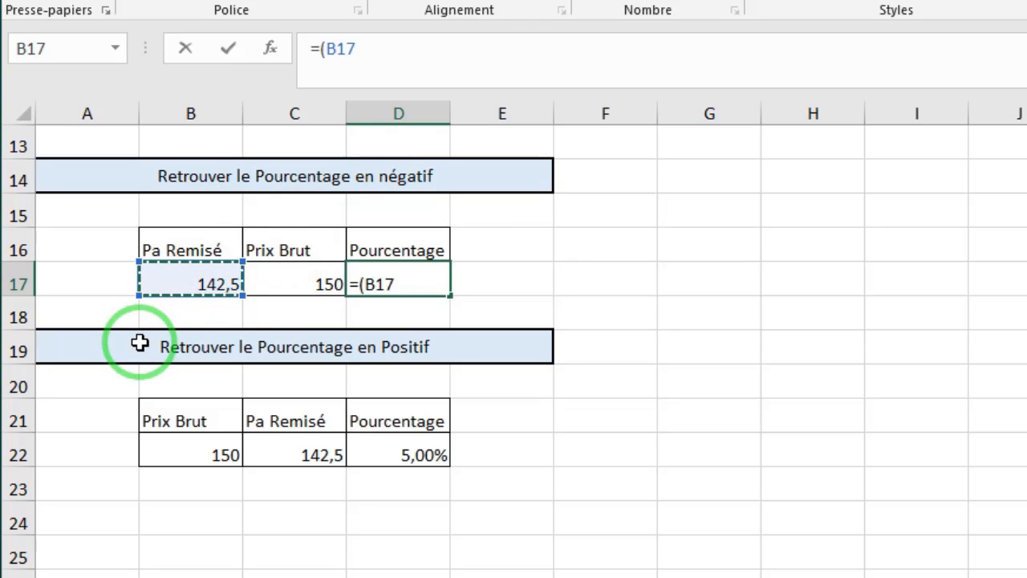
pyautogui.write('-')
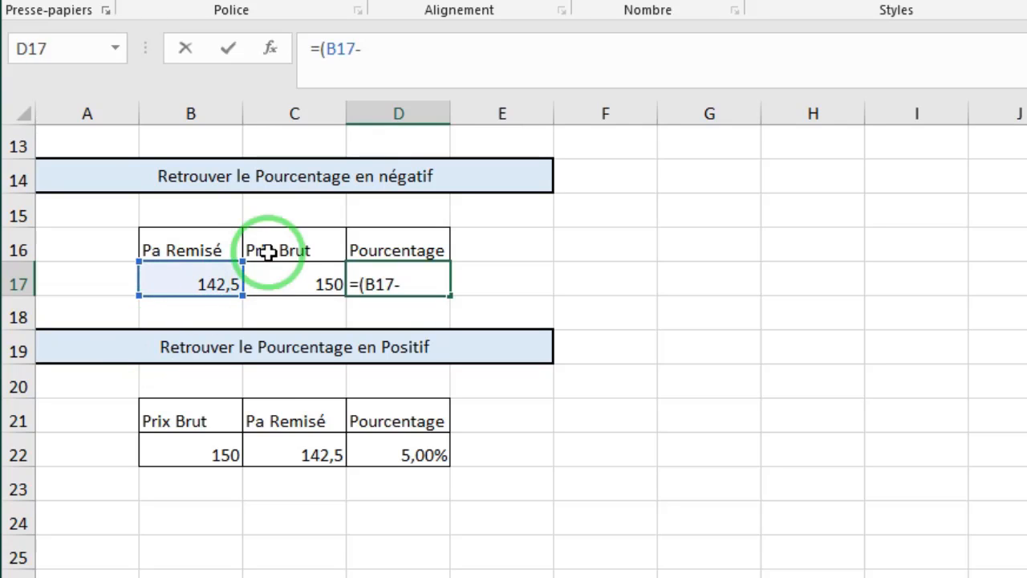
pyautogui.click(297, 284)
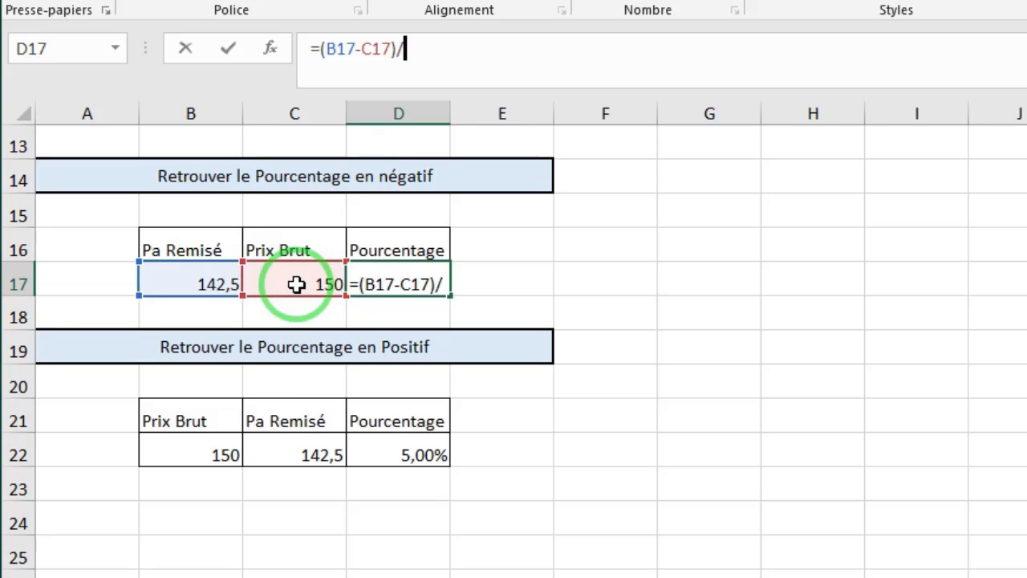
pyautogui.write(')/')
pyautogui.click(296, 285)
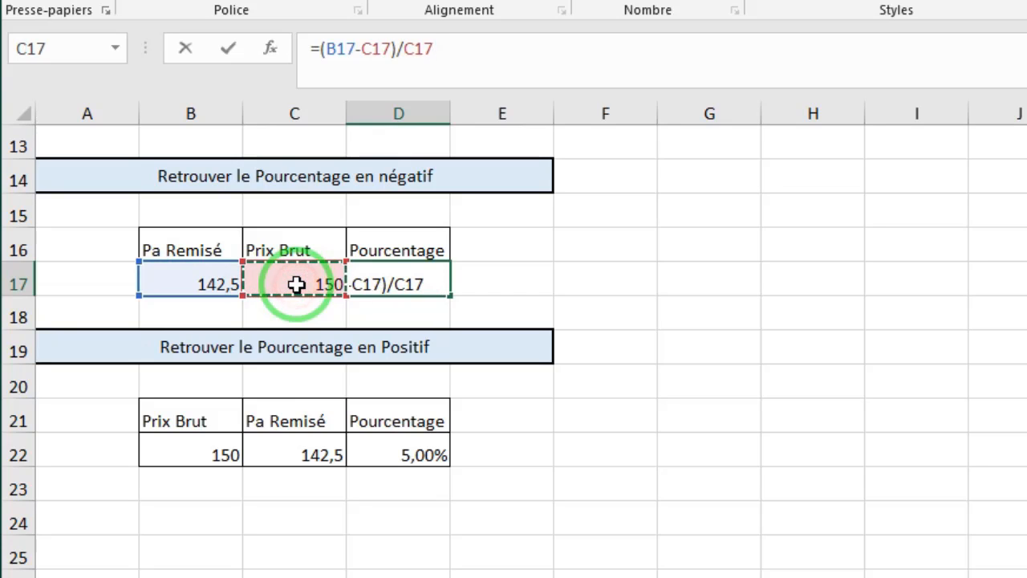
pyautogui.press('Return')
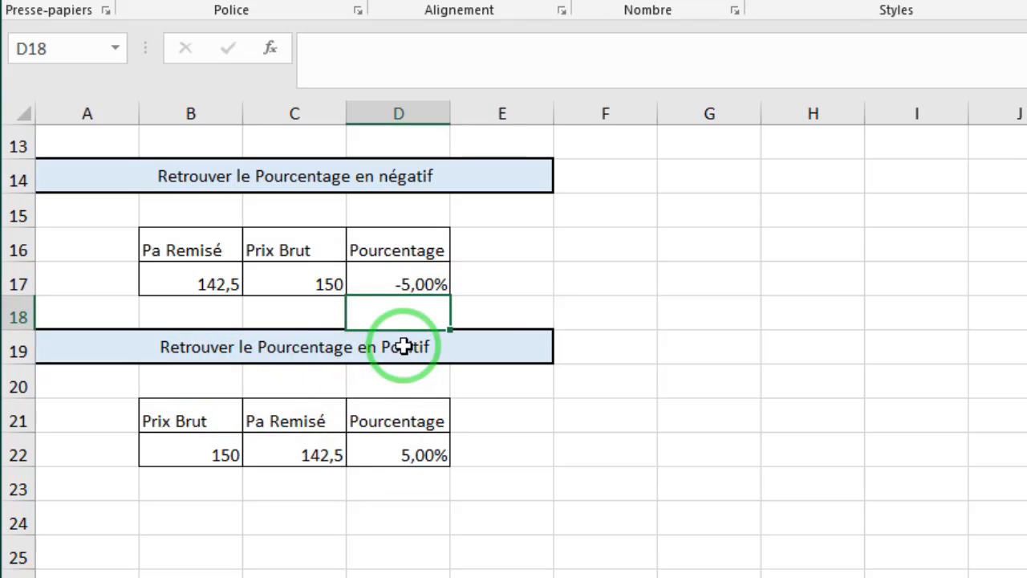
# - Clear the existing percentage in D22 and calculate the positive discount percentage there with the formula =(B22-C22)/B22
pyautogui.click(415, 455)
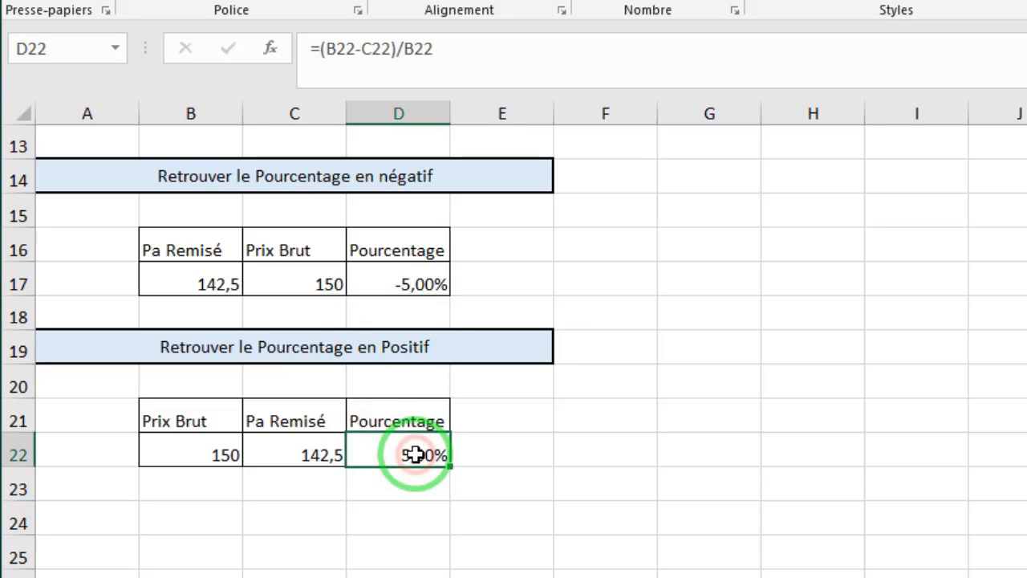
pyautogui.press('Delete')
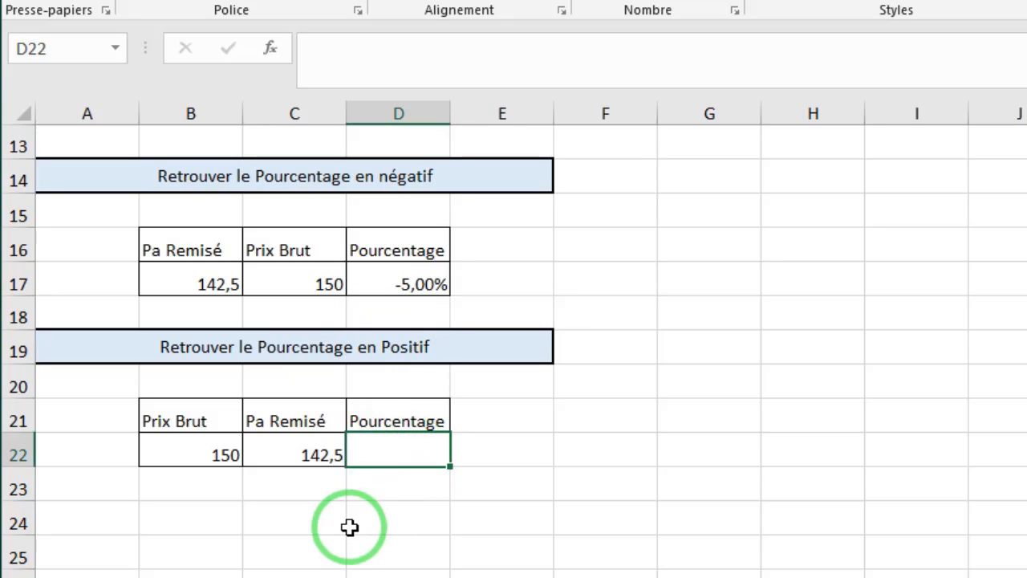
pyautogui.click(360, 491)
pyautogui.click(378, 454)
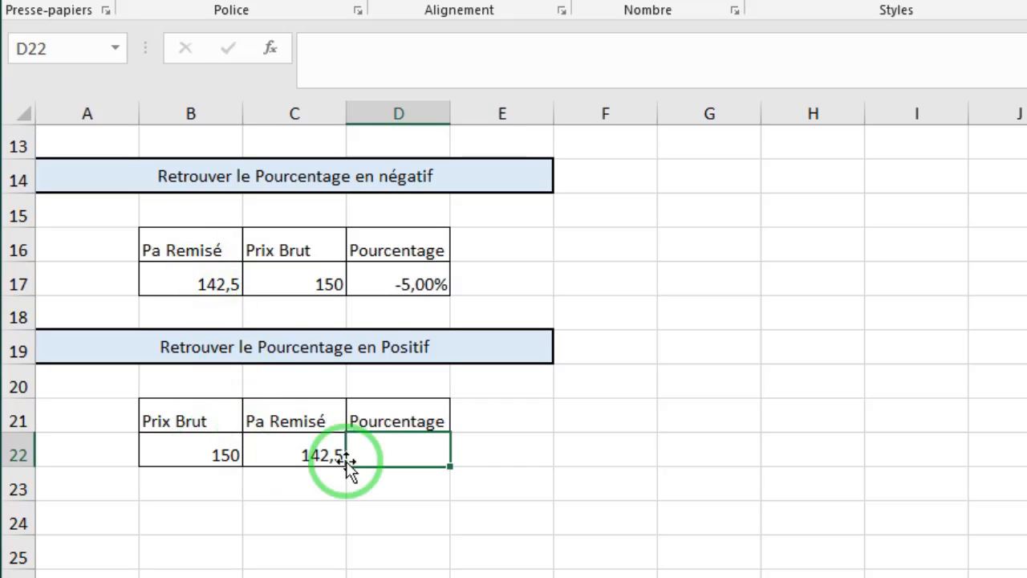
pyautogui.click(326, 55)
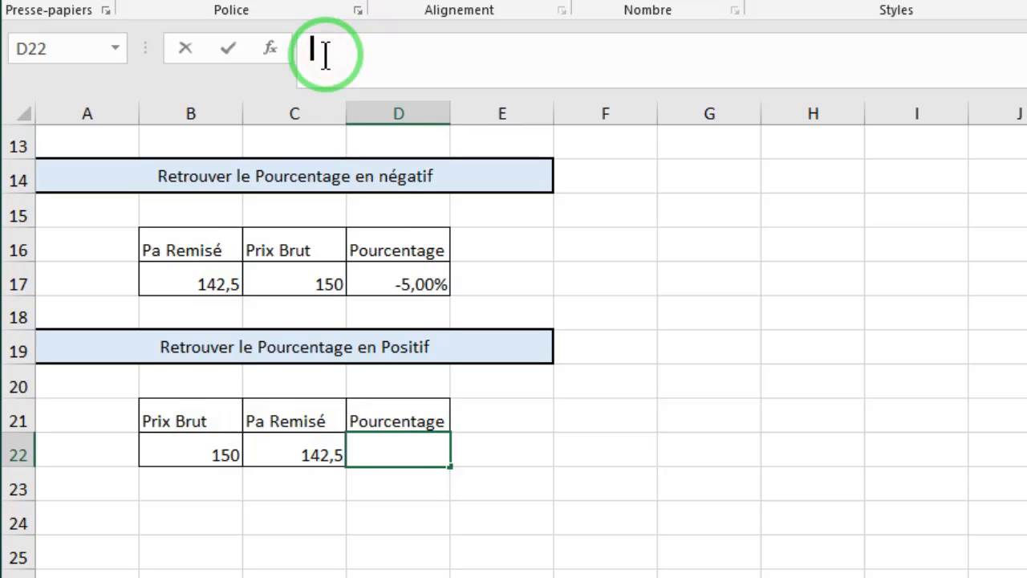
pyautogui.write('=')
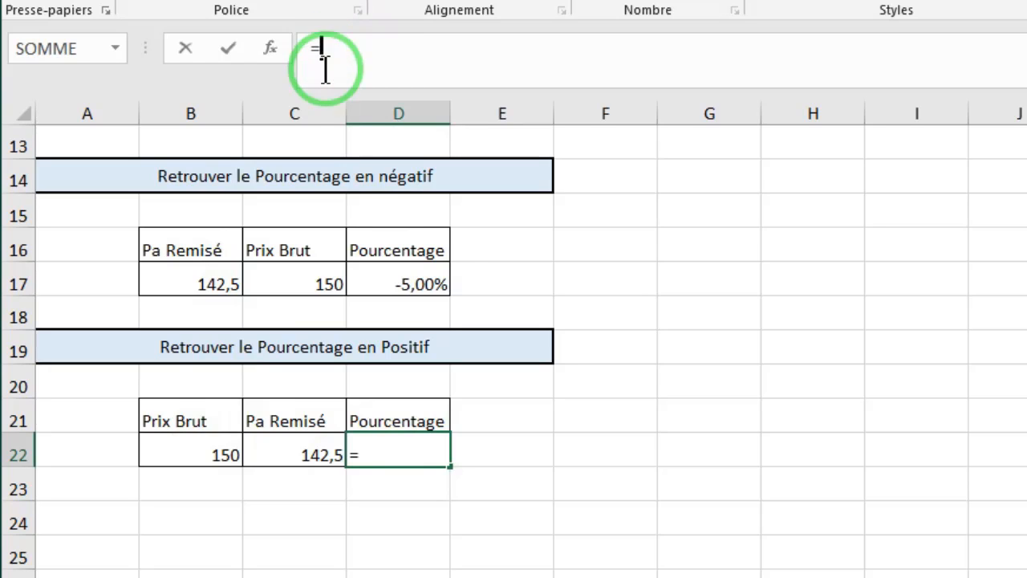
pyautogui.write('(')
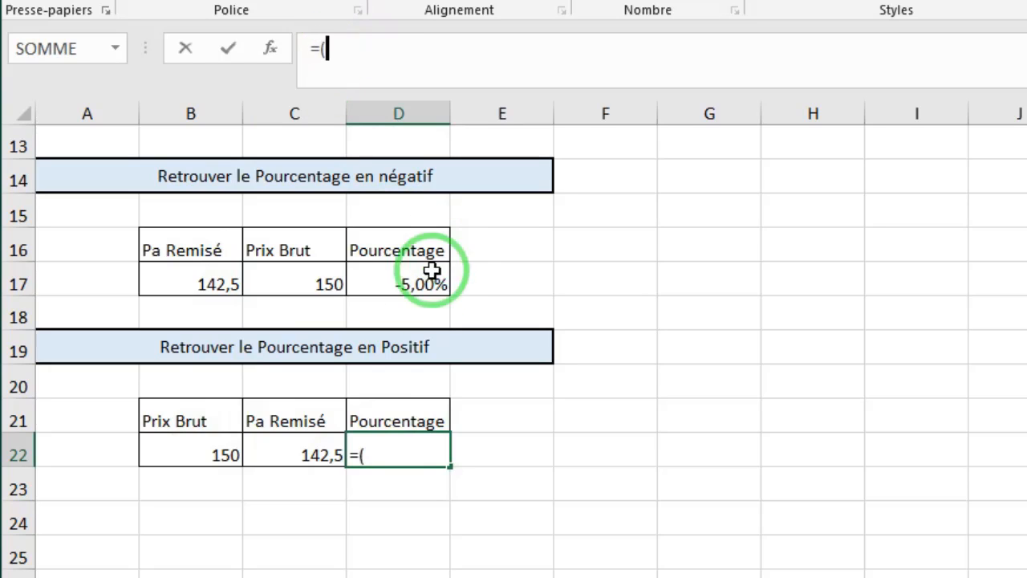
pyautogui.click(197, 456)
pyautogui.write('-')
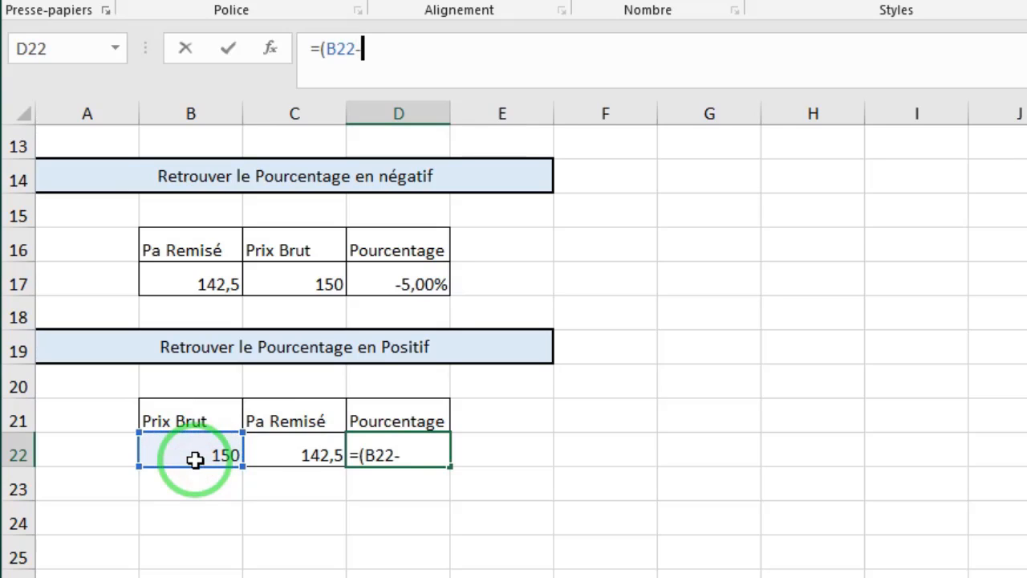
pyautogui.click(298, 454)
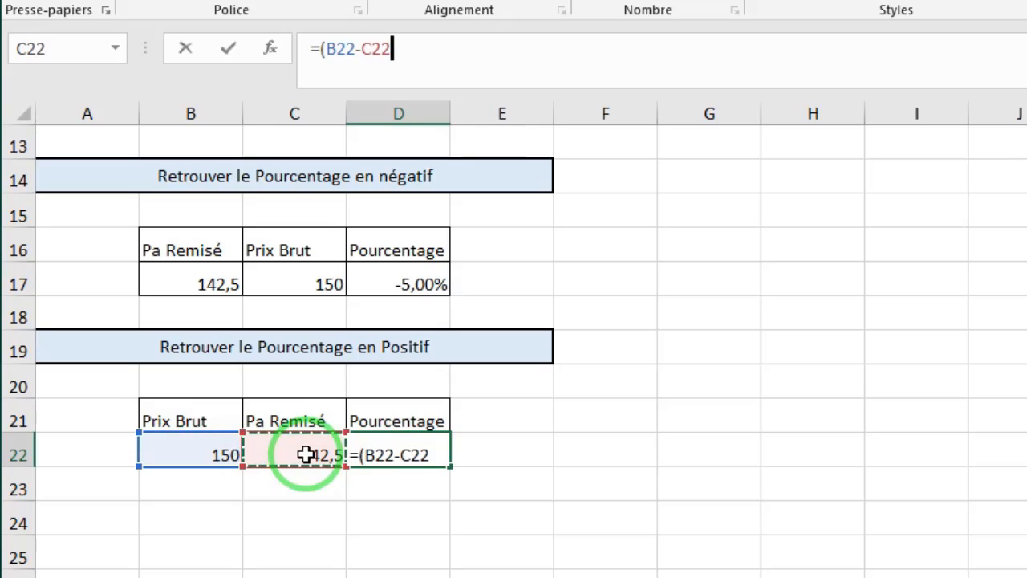
pyautogui.write(')')
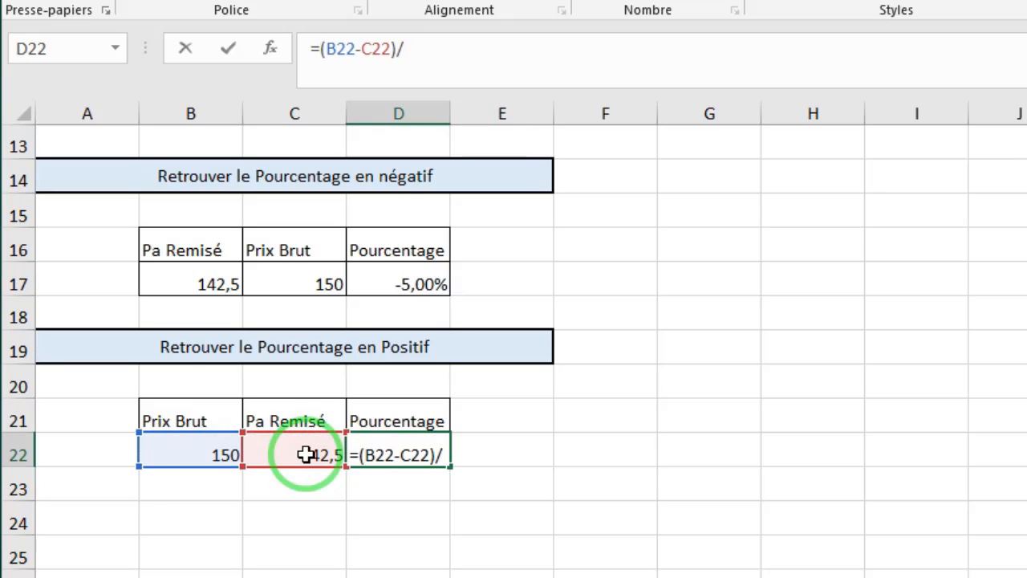
pyautogui.write('/')
pyautogui.click(211, 454)
pyautogui.press('Return')
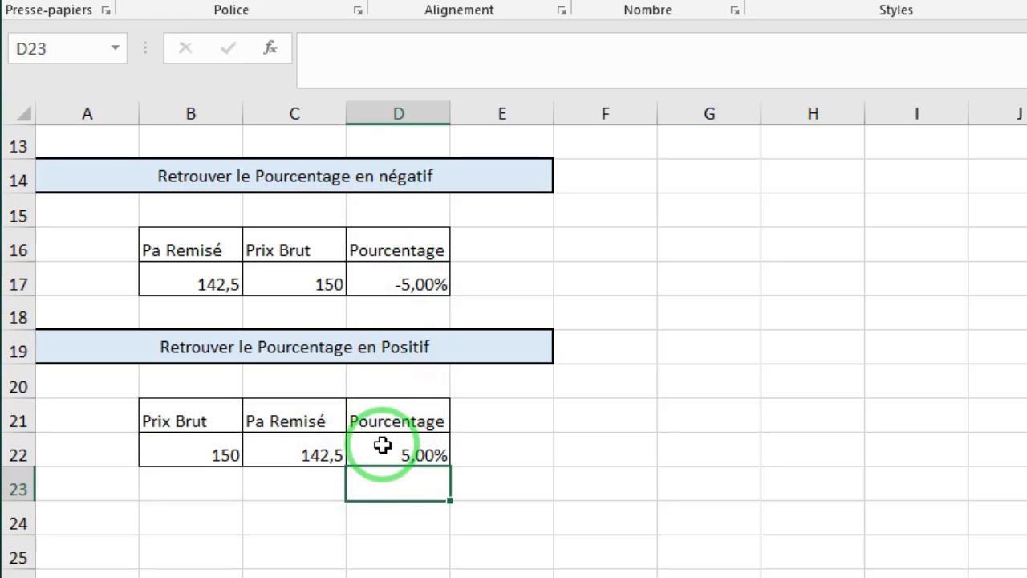
# - Paste the copied image of the formula =(B22-C22)/B22 below the positive percentage table and widen it to about column E
pyautogui.click(73, 556)
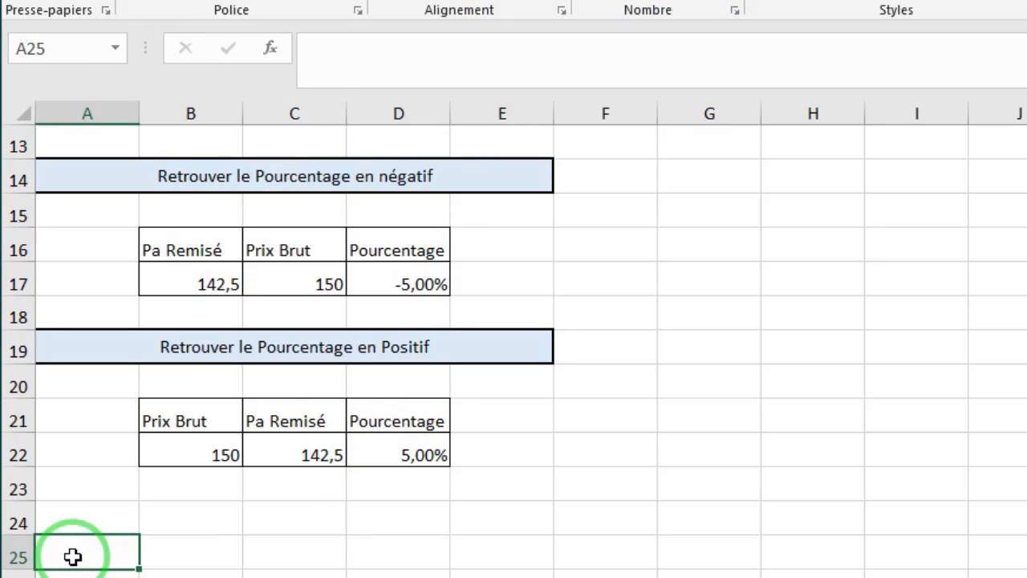
pyautogui.hotkey('ctrl', 'v')
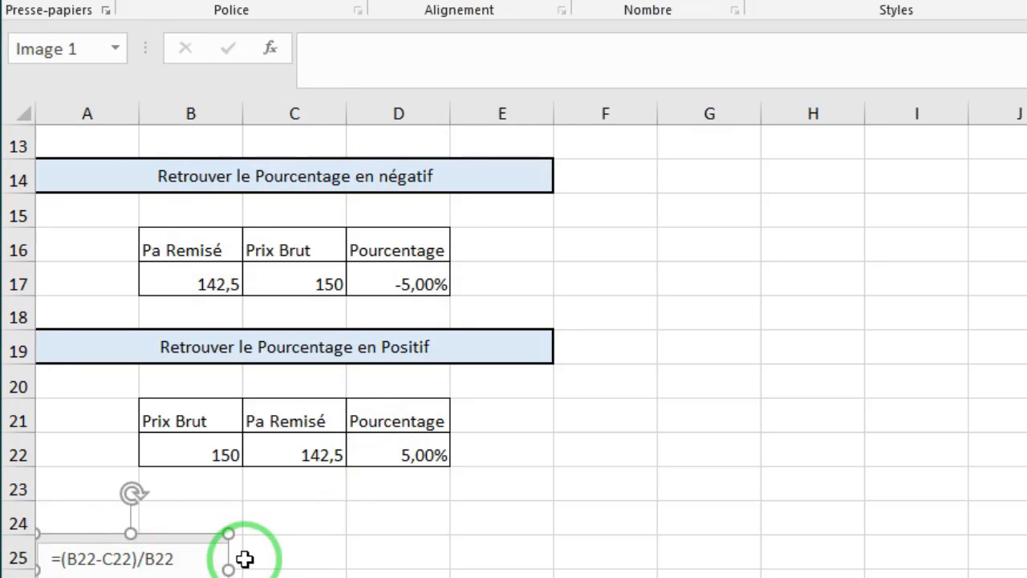
pyautogui.moveTo(227, 569); pyautogui.dragTo(525, 568)
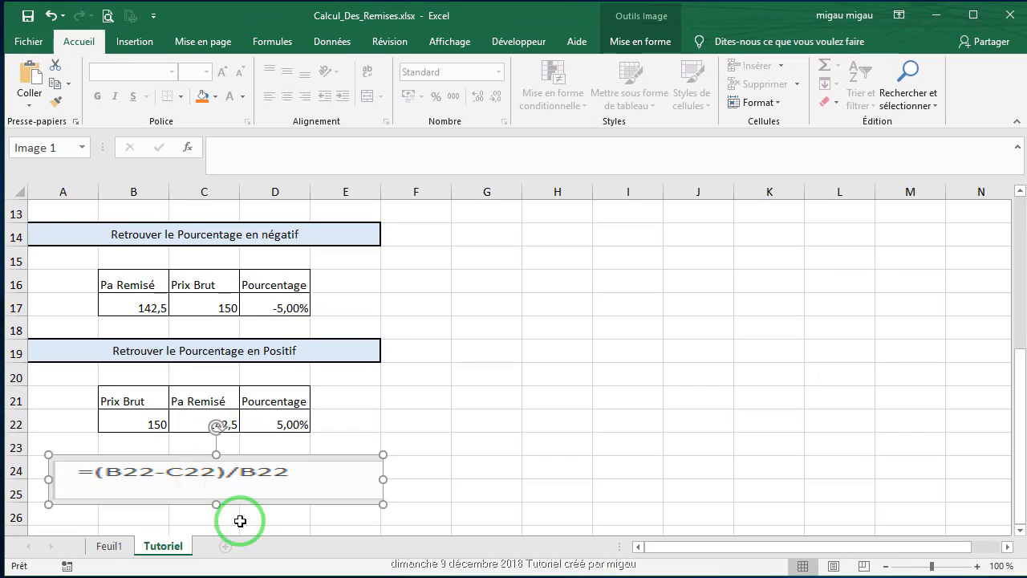
pyautogui.click(501, 469)
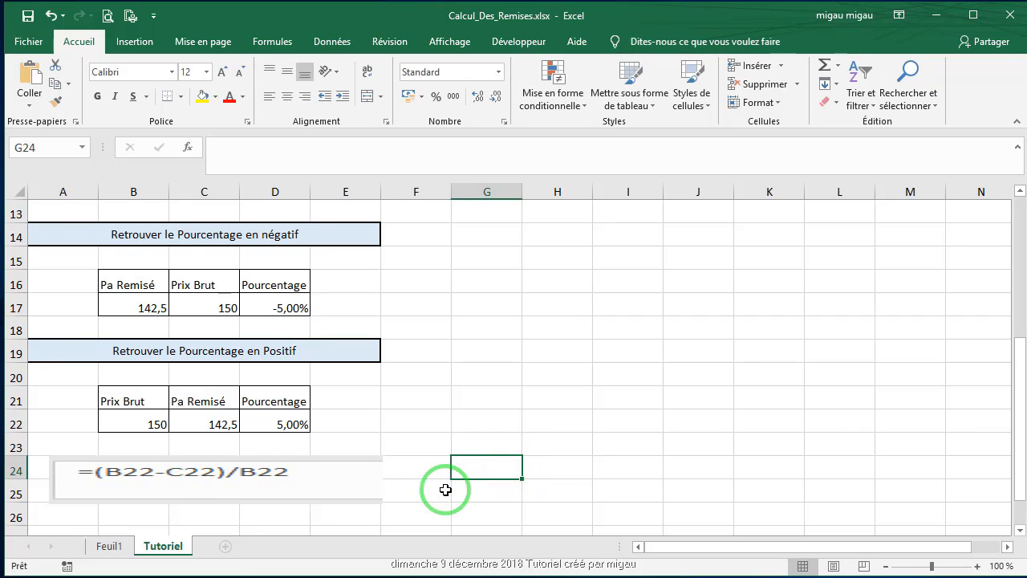